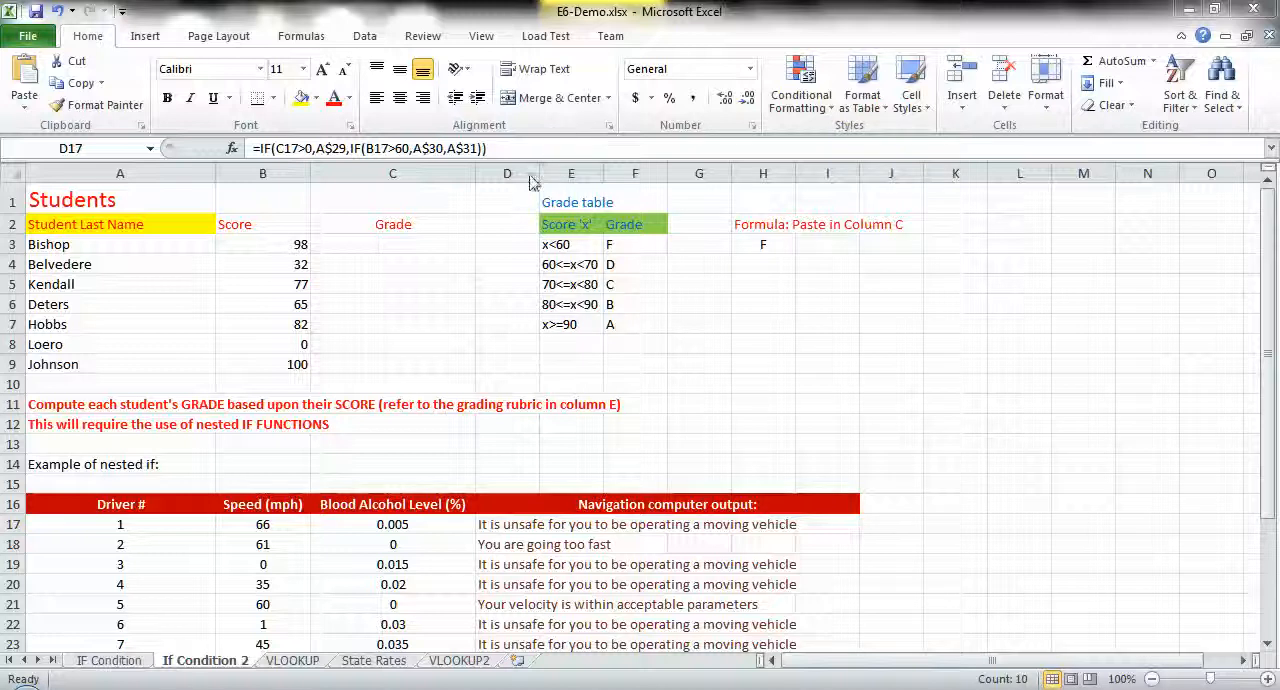
- Review the student last names in column A, their scores in B3:B9, and the Grade column starting at C3
click(95, 245)
key(Down)
key(Down)
key(Down)
key(Down)
key(Down)
key(Down)
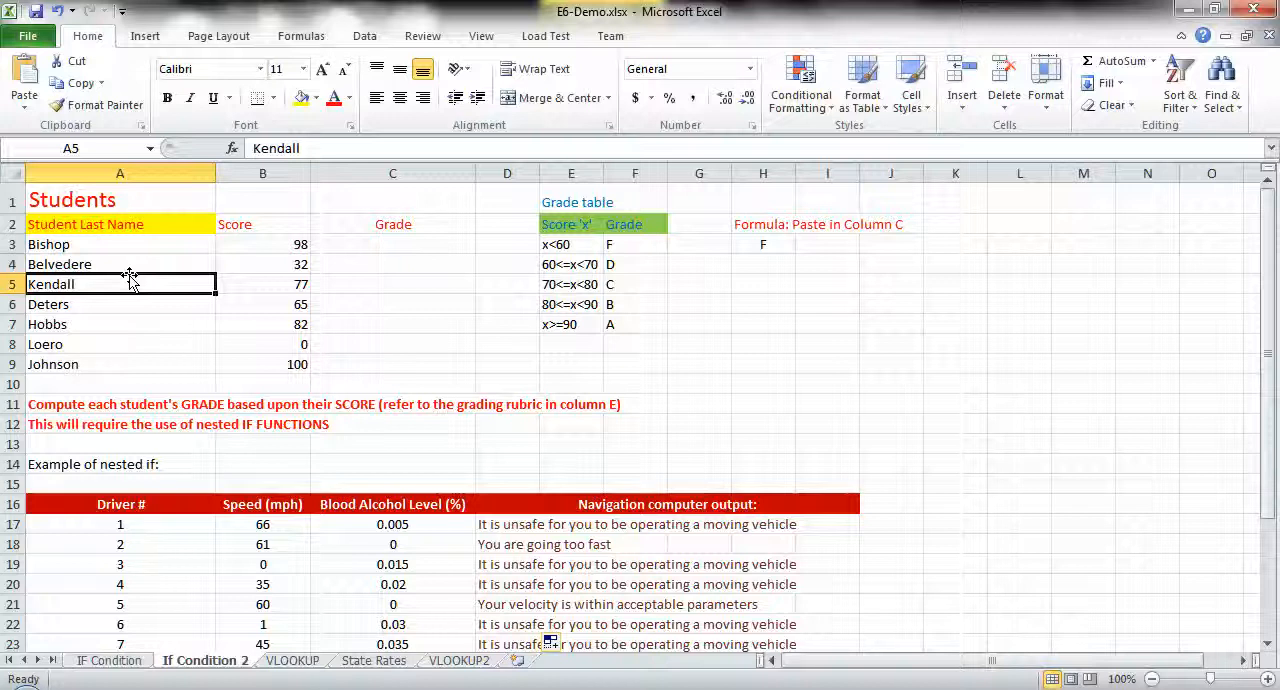
key(Right)
key(Up)
key(Up)
key(Up)
key(Up)
key(Up)
key(Up)
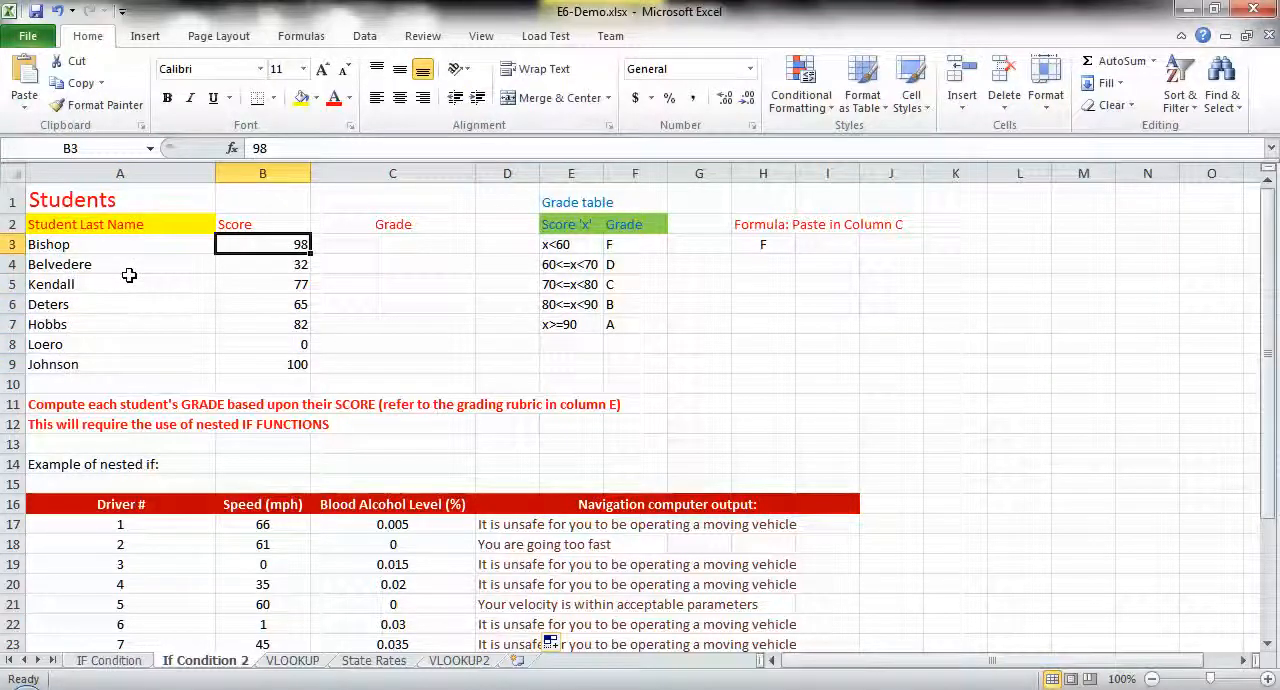
key(Down)
key(Down)
key(Down)
key(Down)
key(Down)
key(Down)
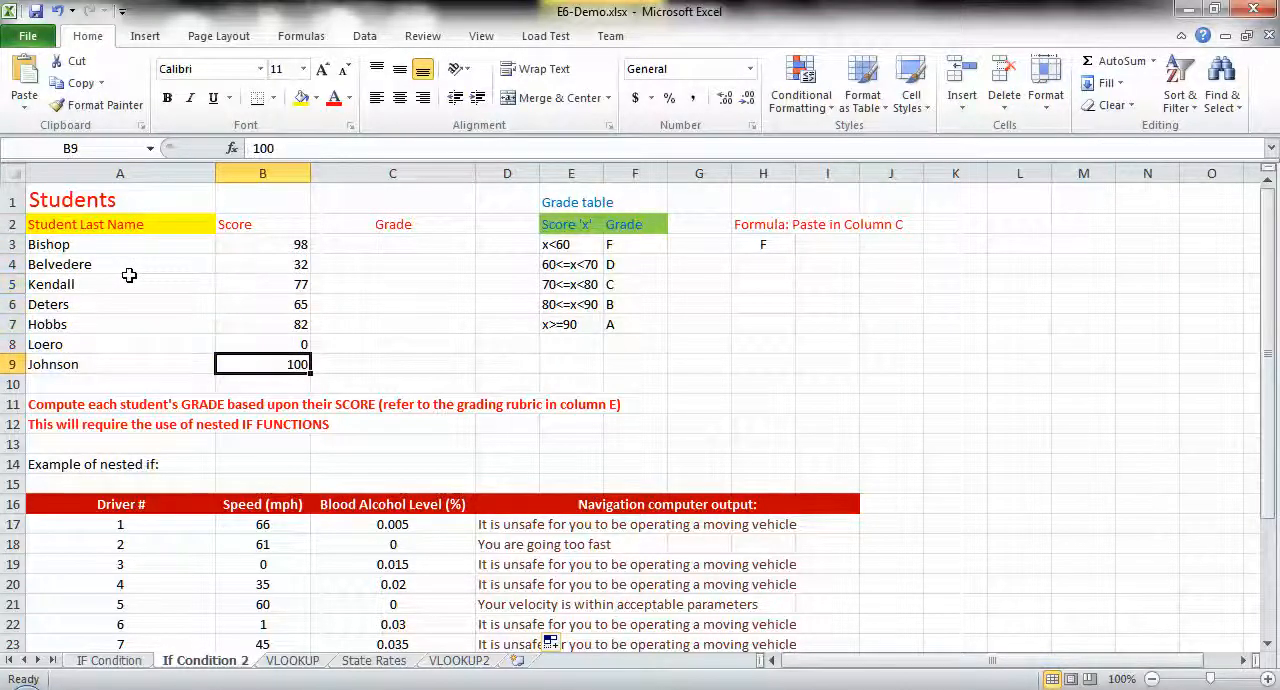
key(Up)
key(Up)
key(Up)
key(Up)
key(Up)
key(Up)
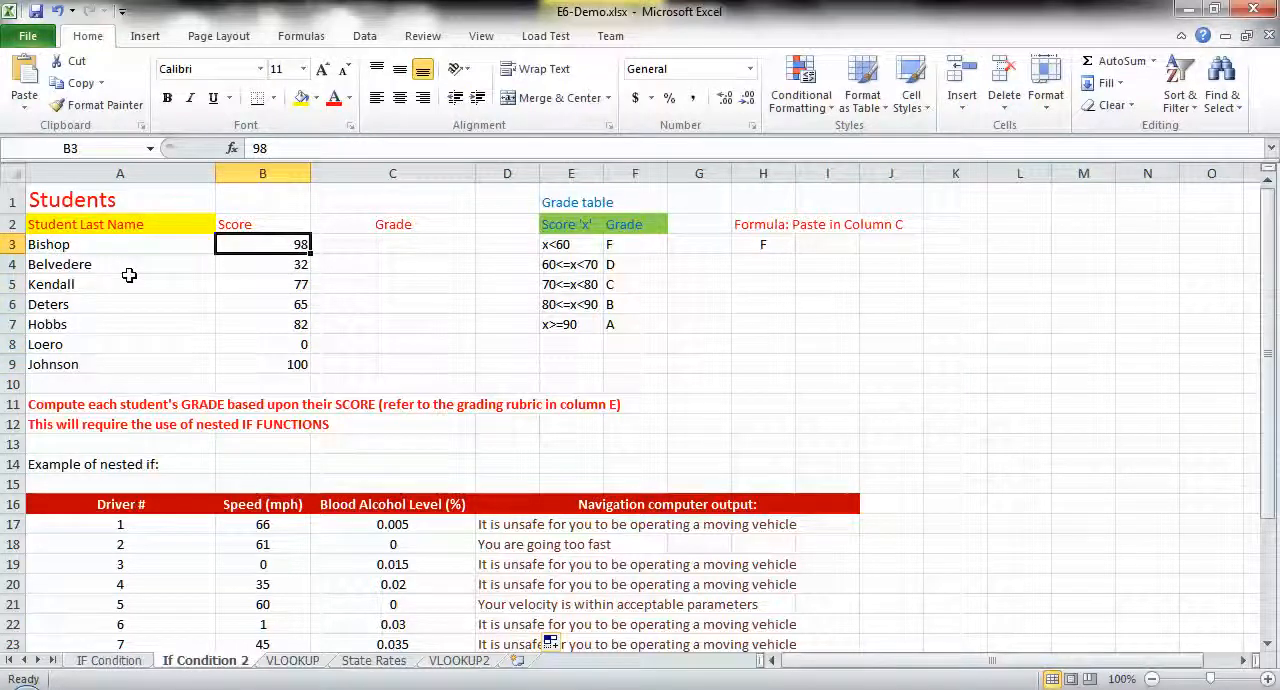
key(Right)
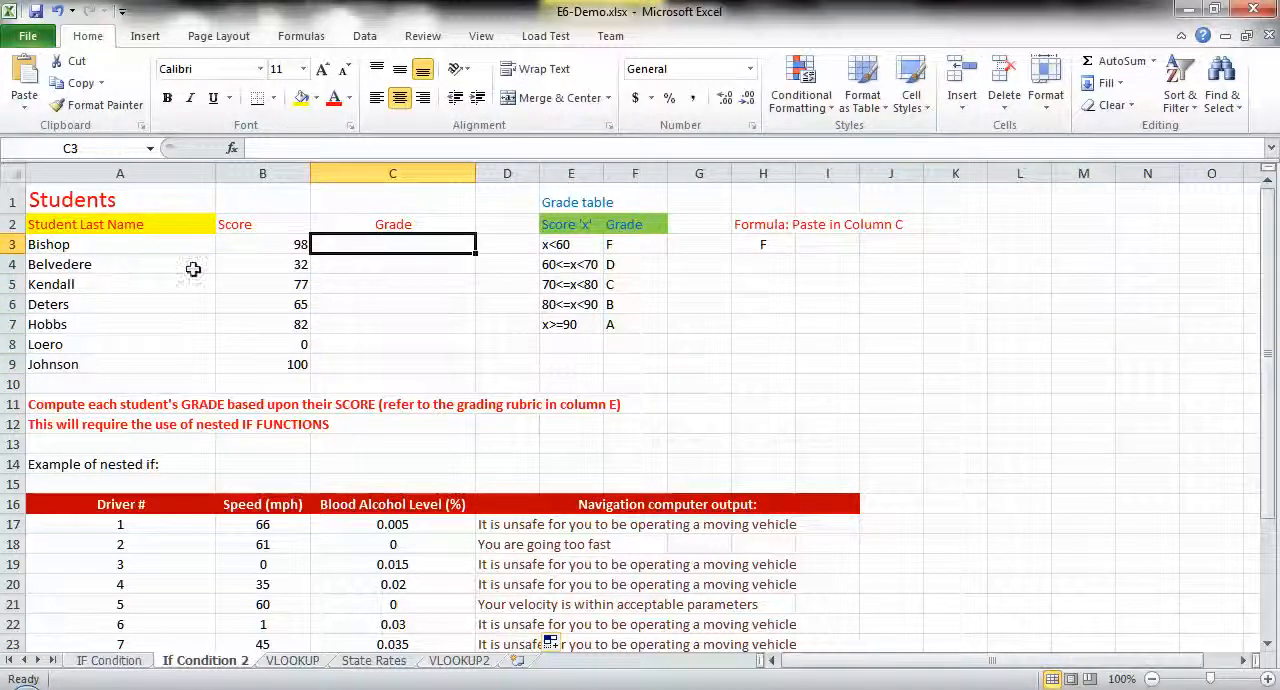
- Examine the score ranges in the grade table, E3 through E7, that determine each letter grade
click(557, 247)
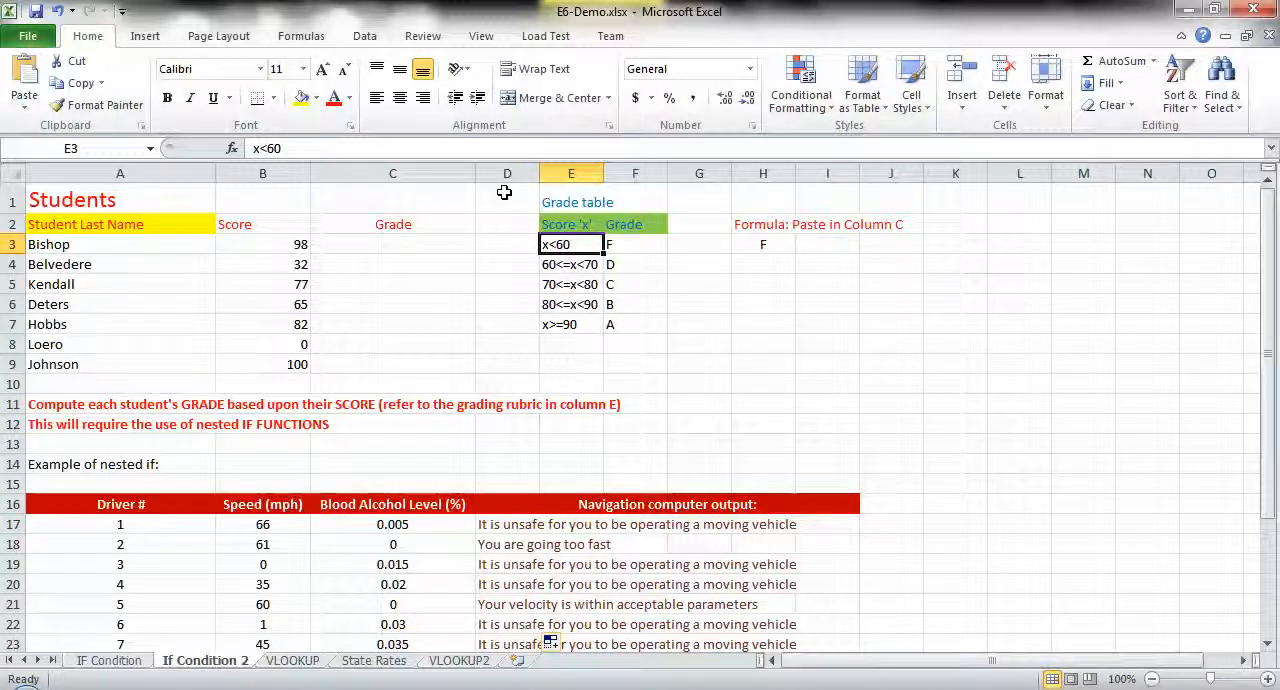
key(Down)
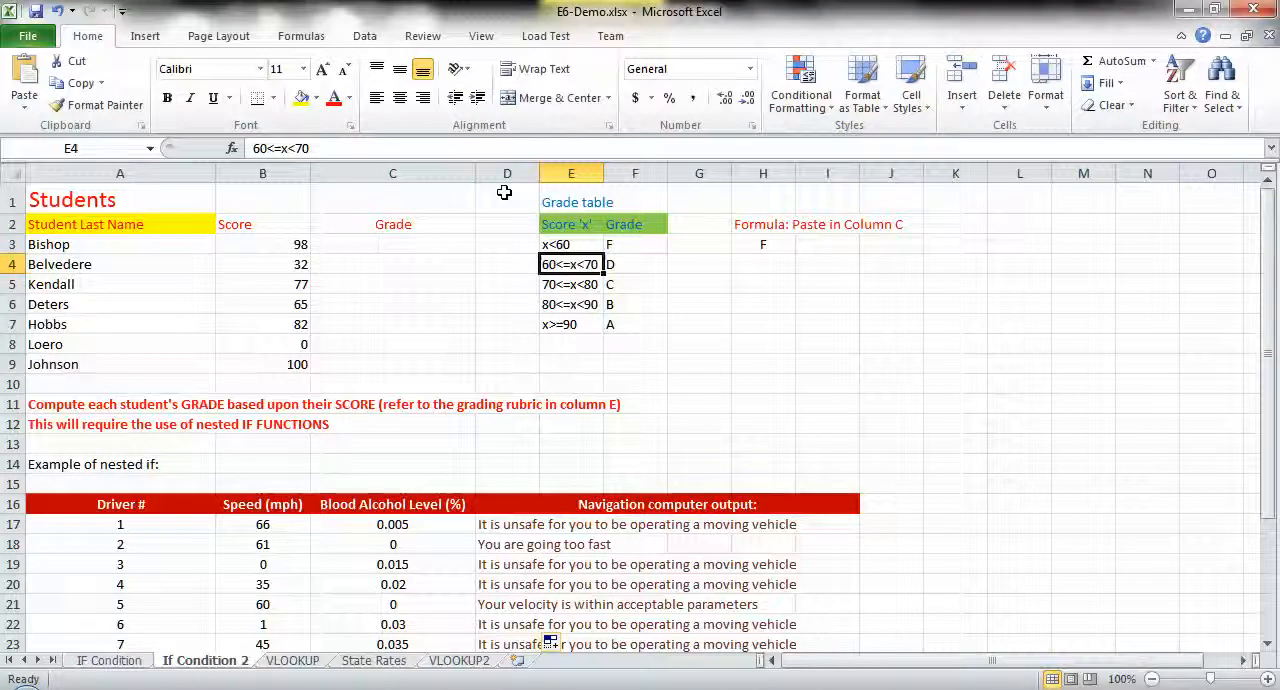
key(Down)
key(Down)
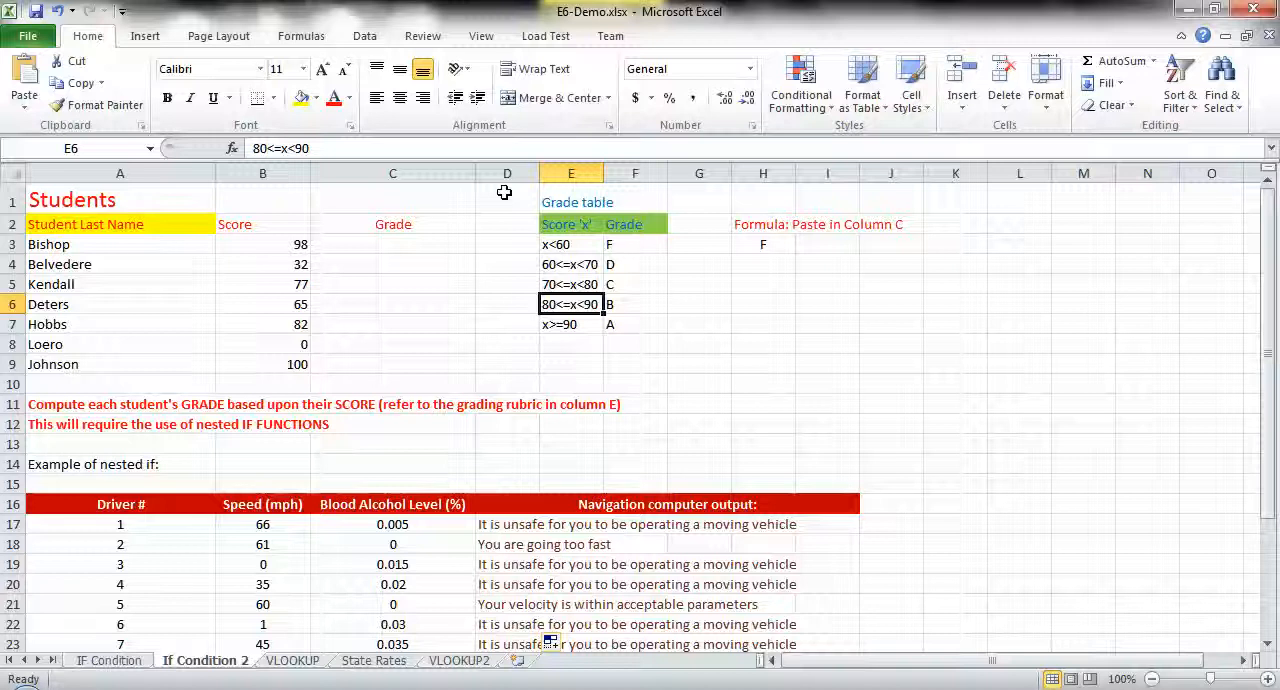
key(Down)
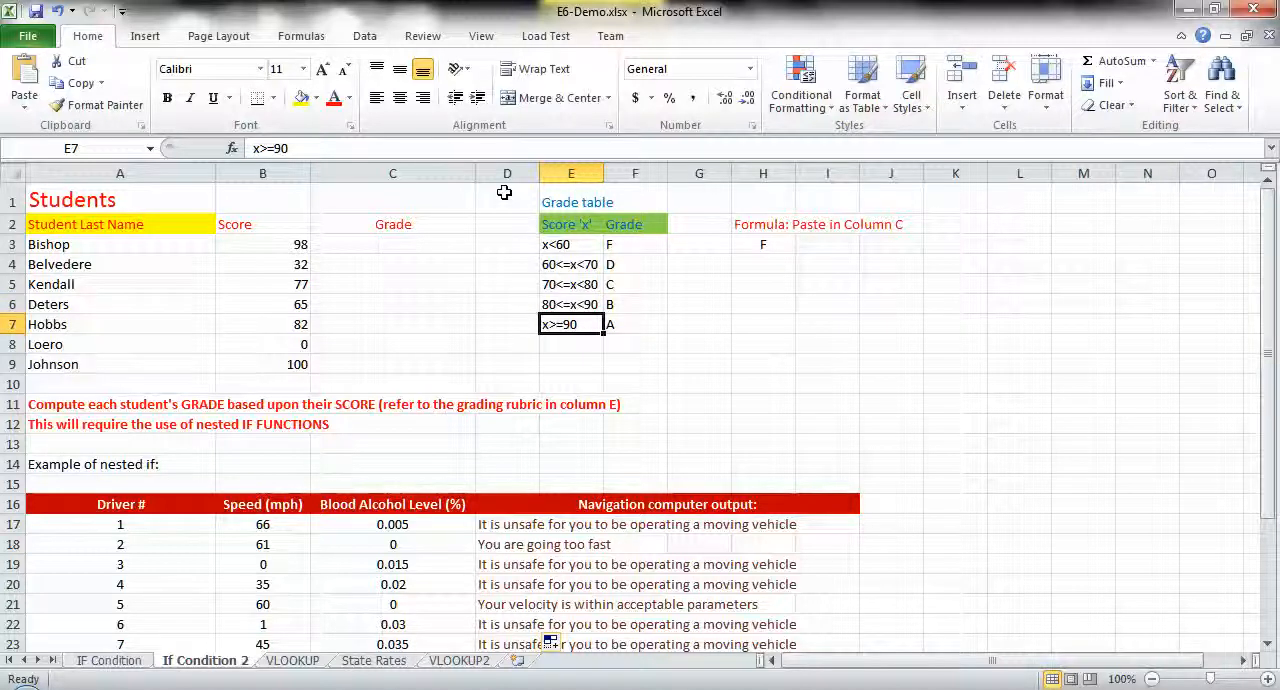
key(Up)
key(Up)
key(Up)
key(Up)
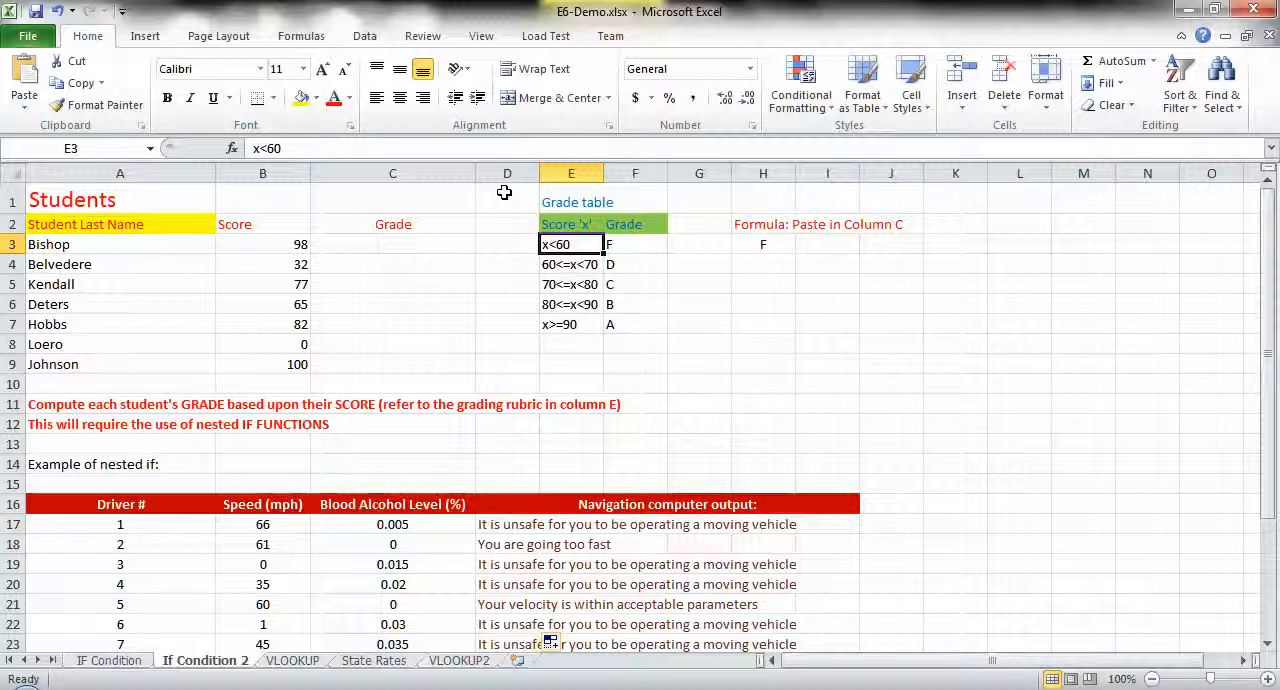
- Copy the nested IF formula from H3 into the first student's Grade cell, C3
key(Right)
key(Right)
key(Right)
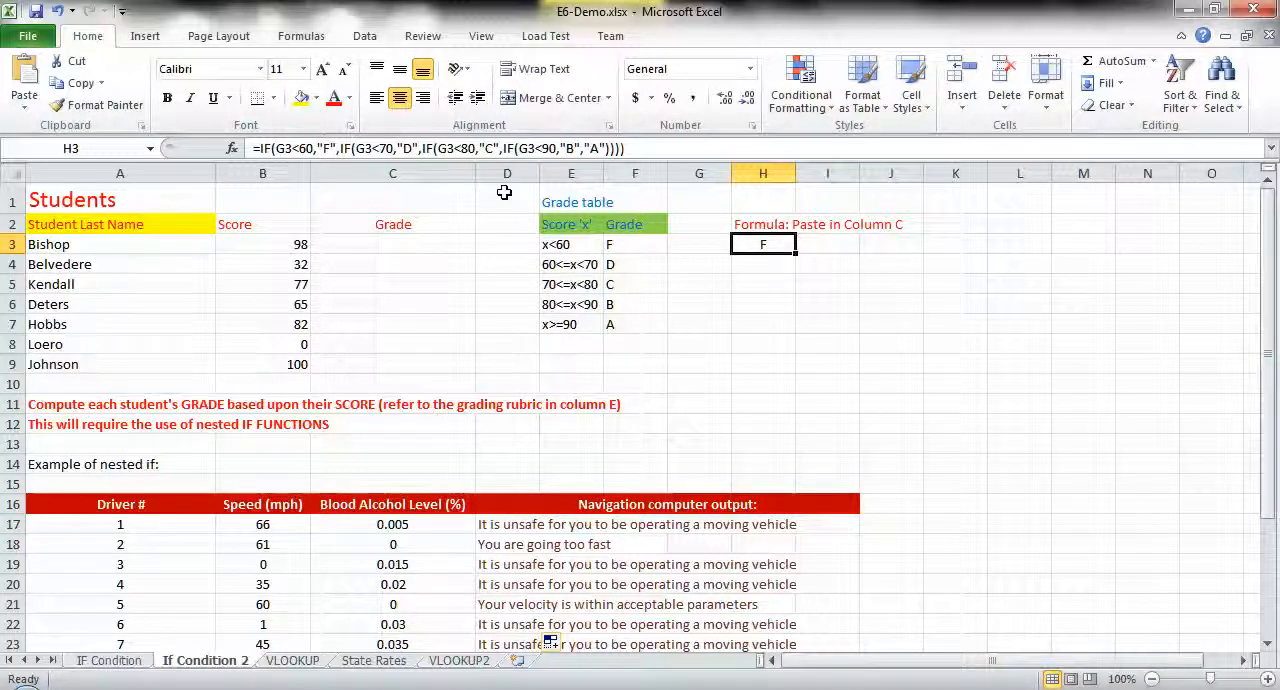
key(ctrl+c)
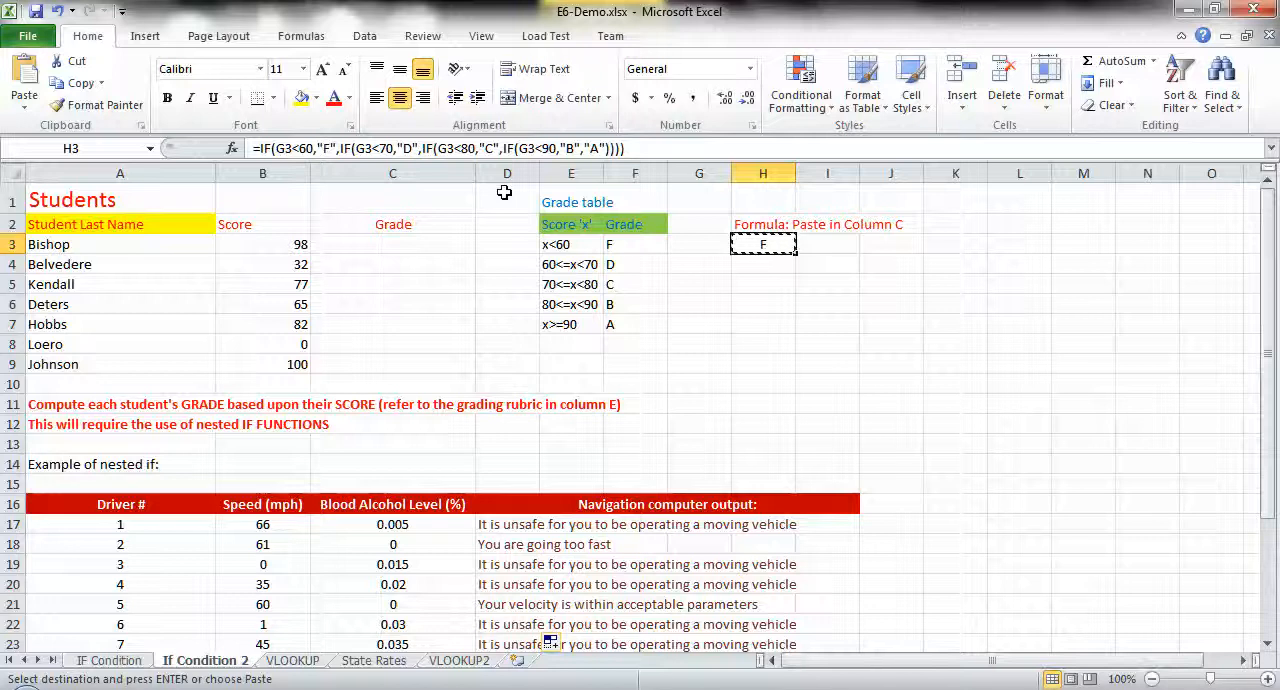
click(373, 246)
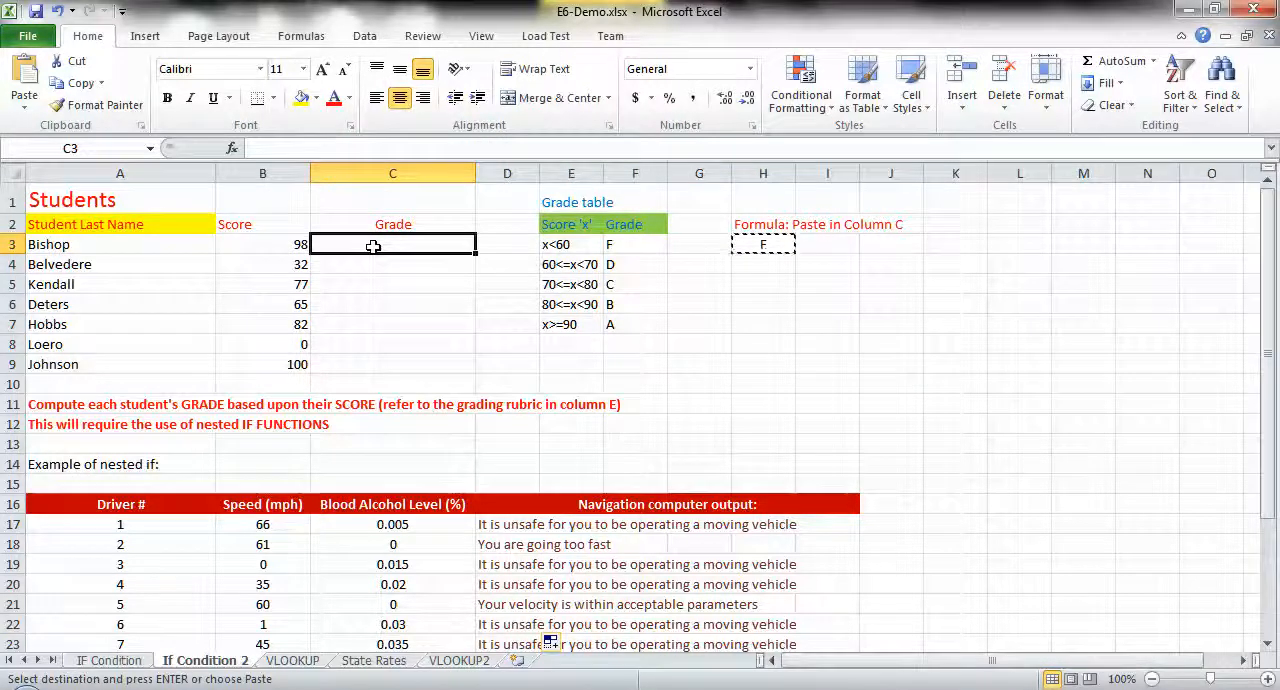
key(ctrl+v)
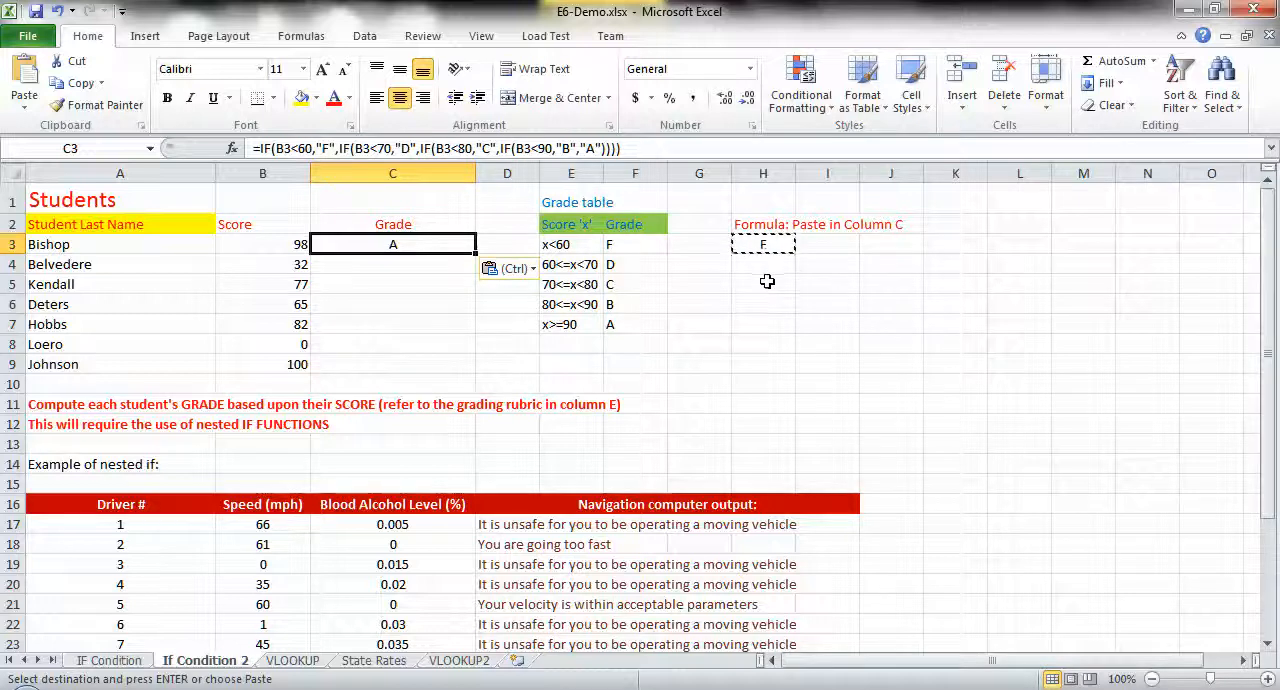
key(Escape)
- Compare the formulas in H3 and C3 to see how their relative references point to the neighbouring cell
click(781, 247)
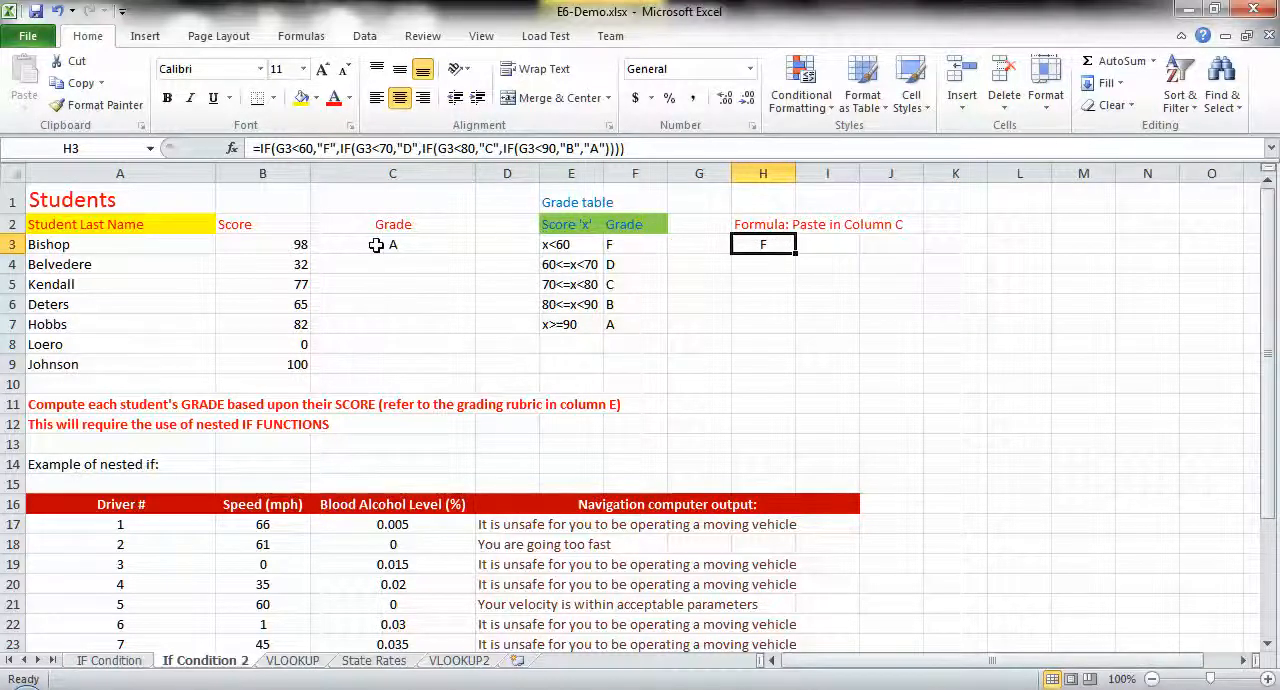
click(365, 148)
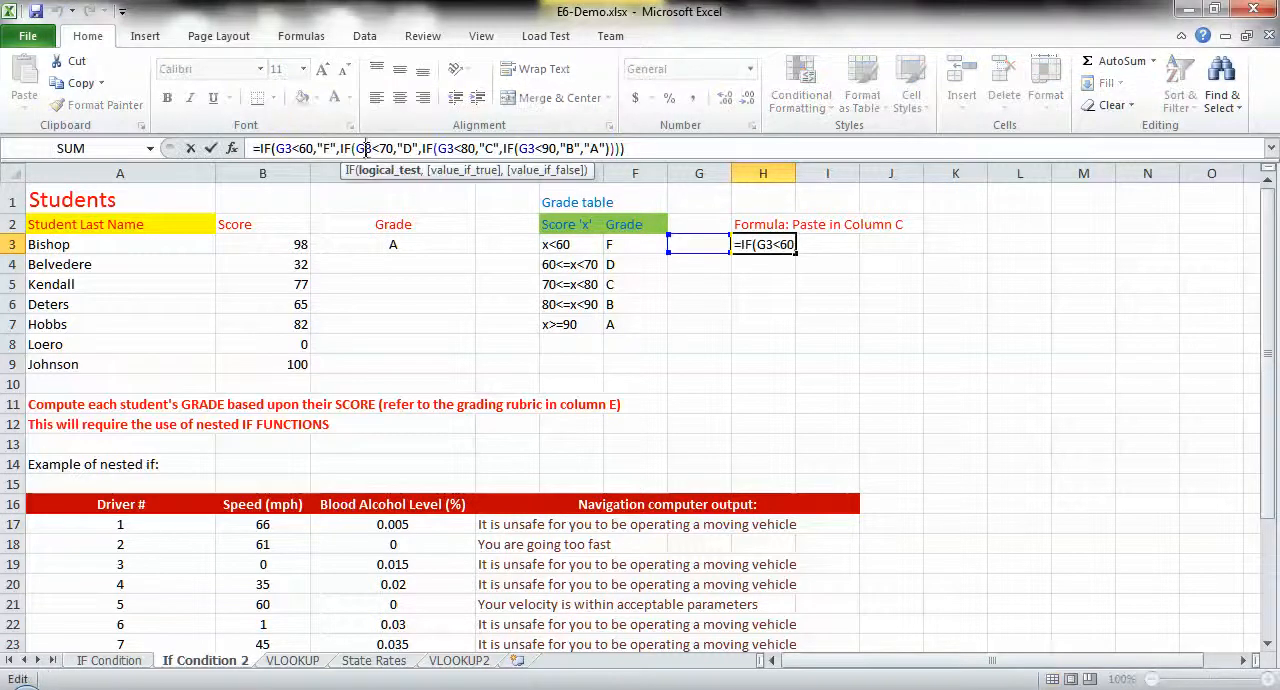
click(417, 245)
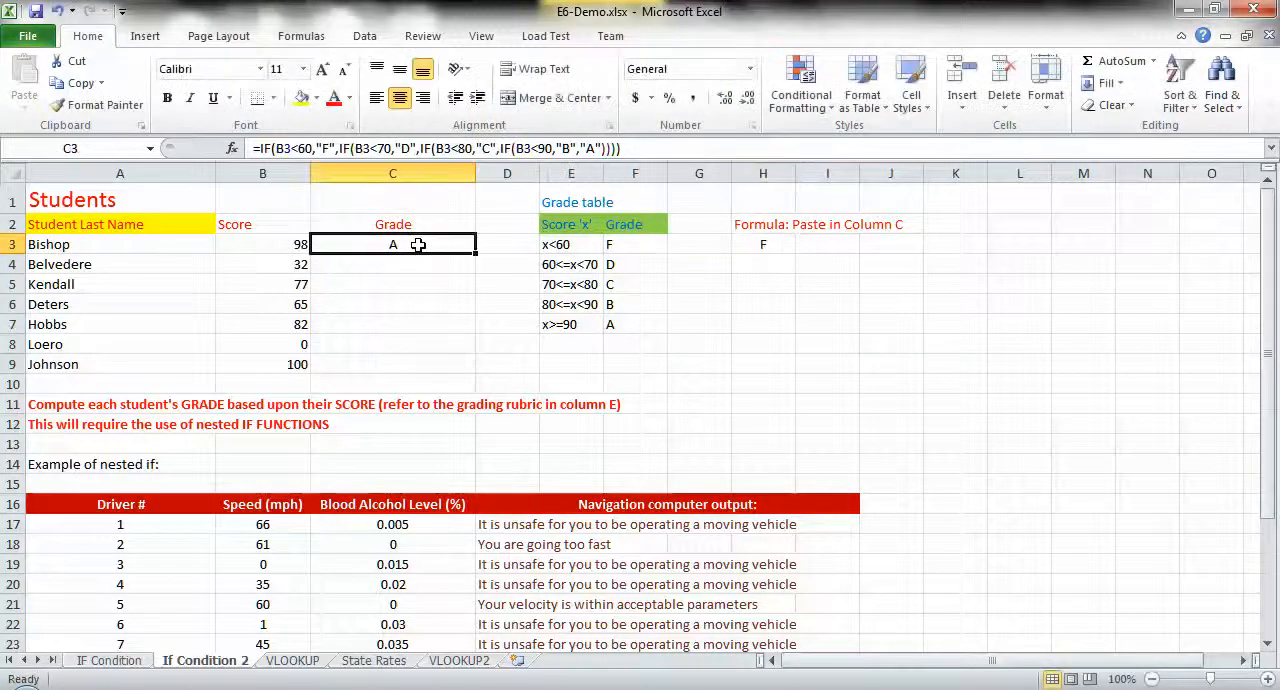
click(740, 243)
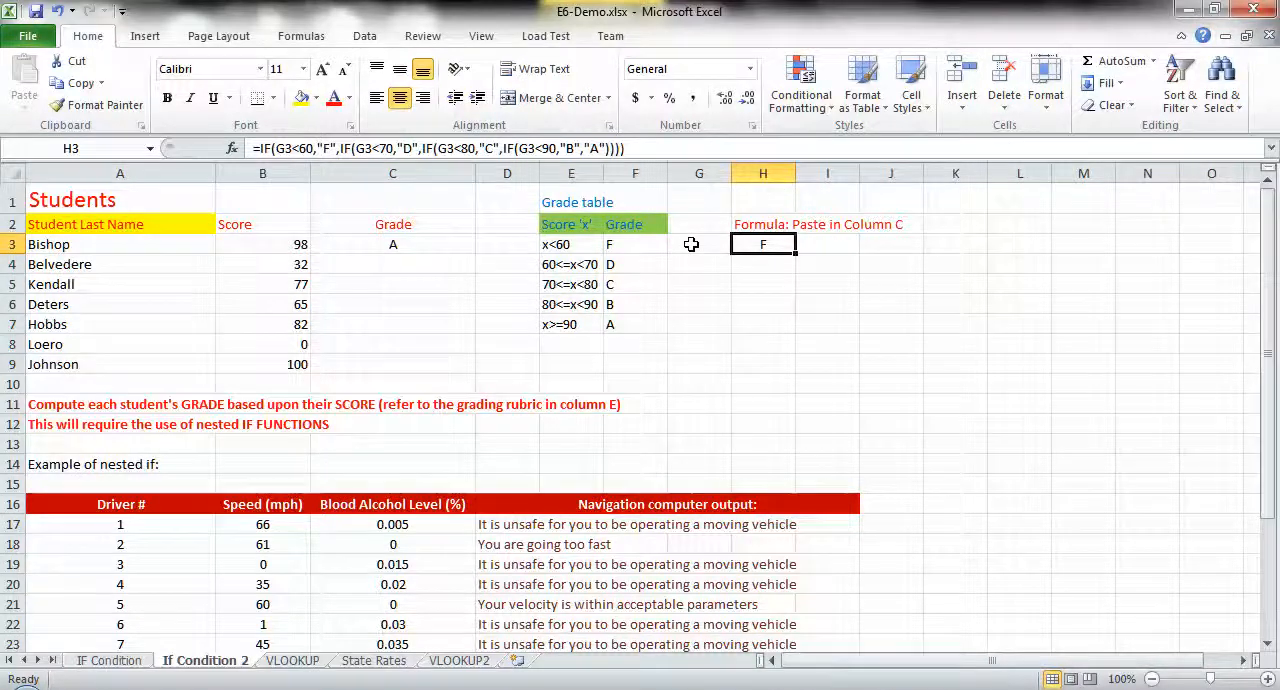
click(691, 244)
click(770, 244)
click(402, 245)
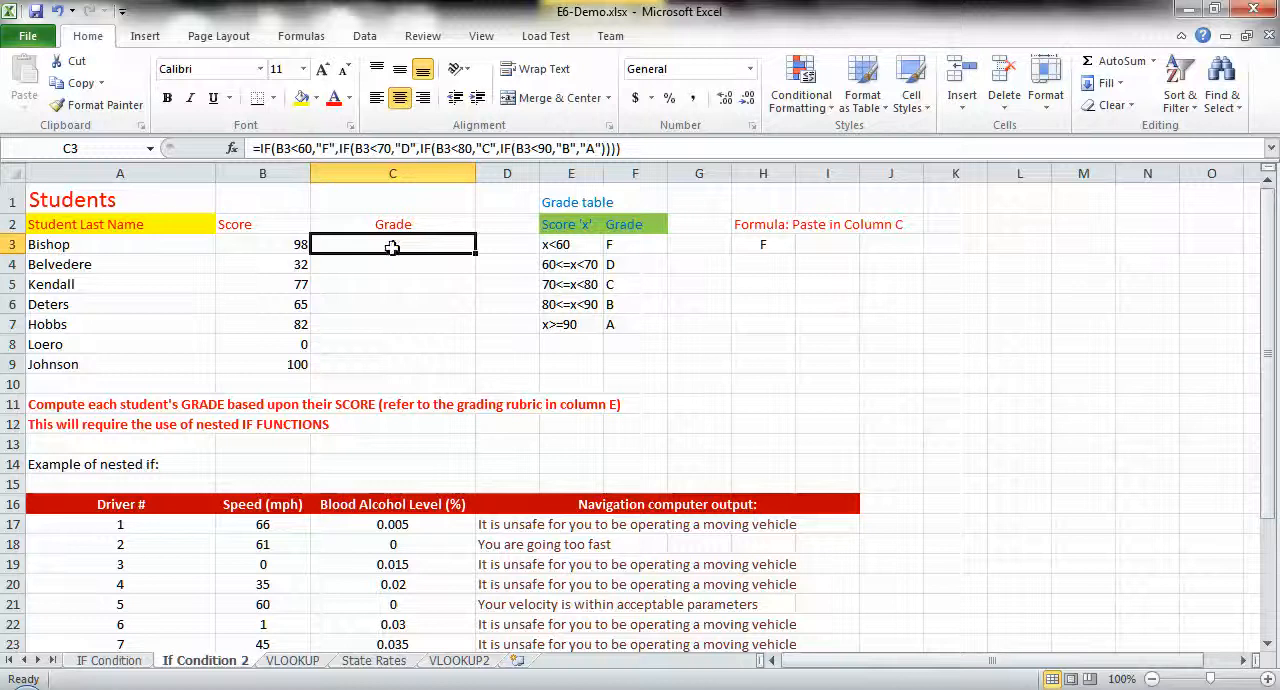
click(756, 242)
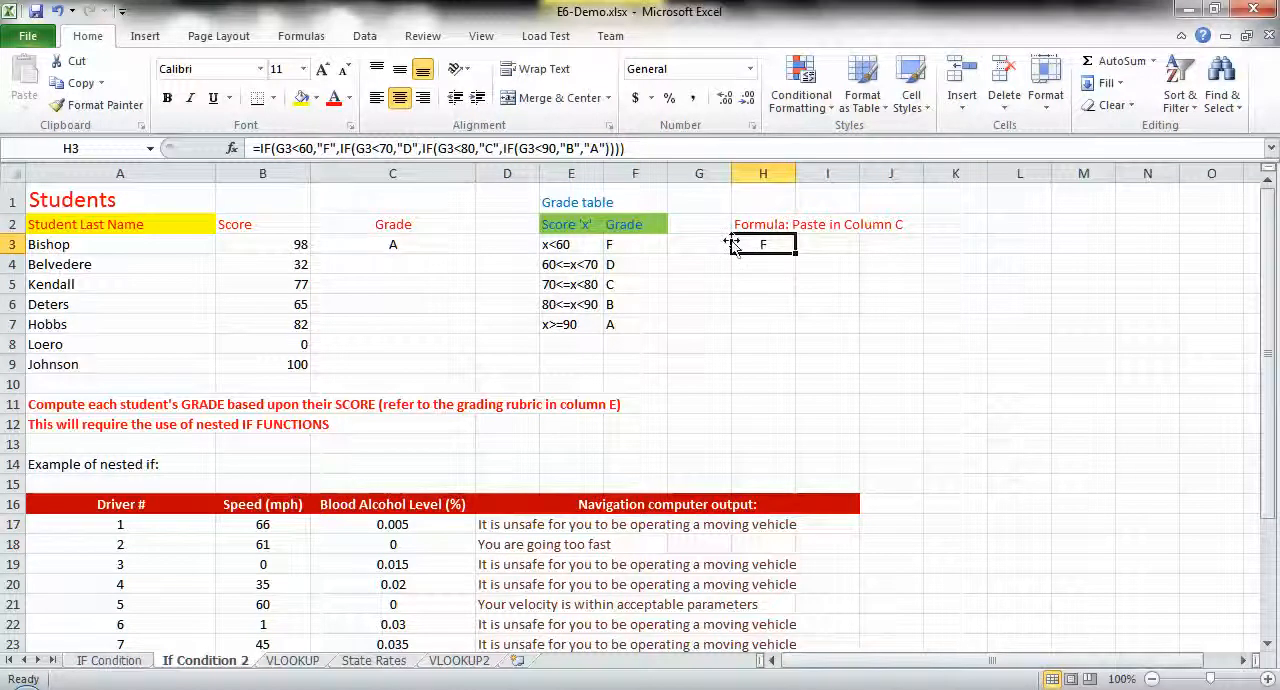
click(403, 247)
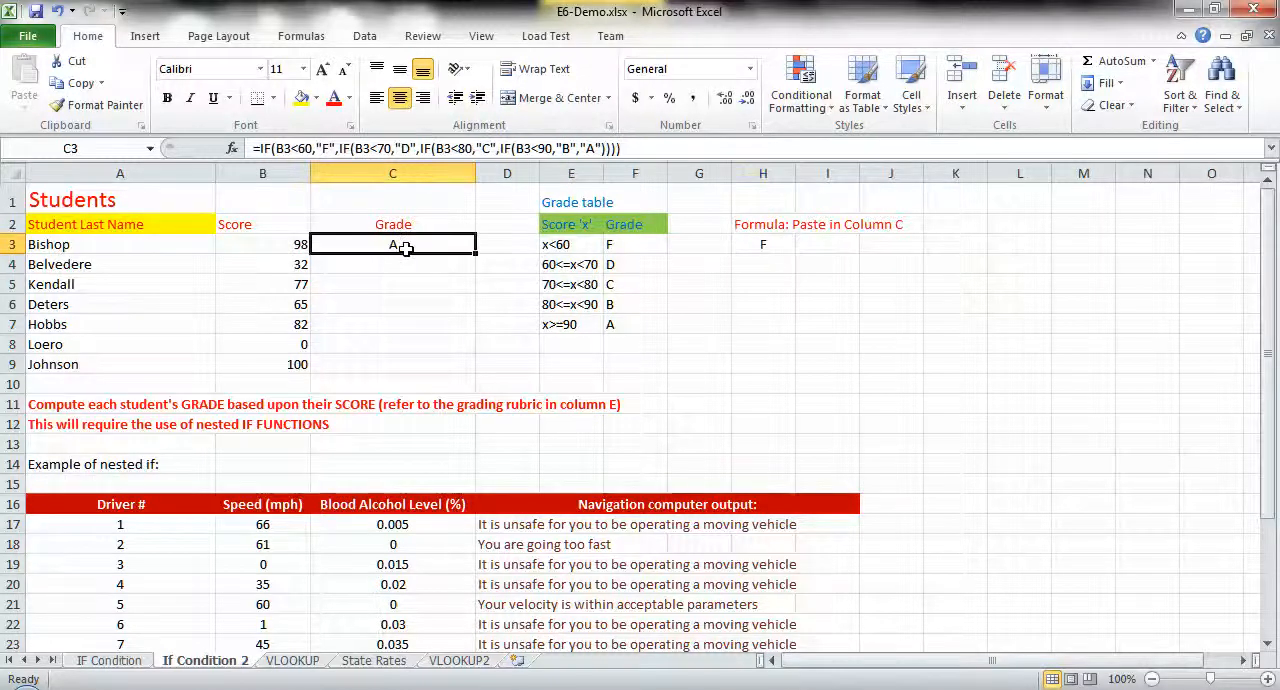
click(757, 247)
- Fill the nested IF formula in C3 down through C9 to grade the remaining students
click(445, 245)
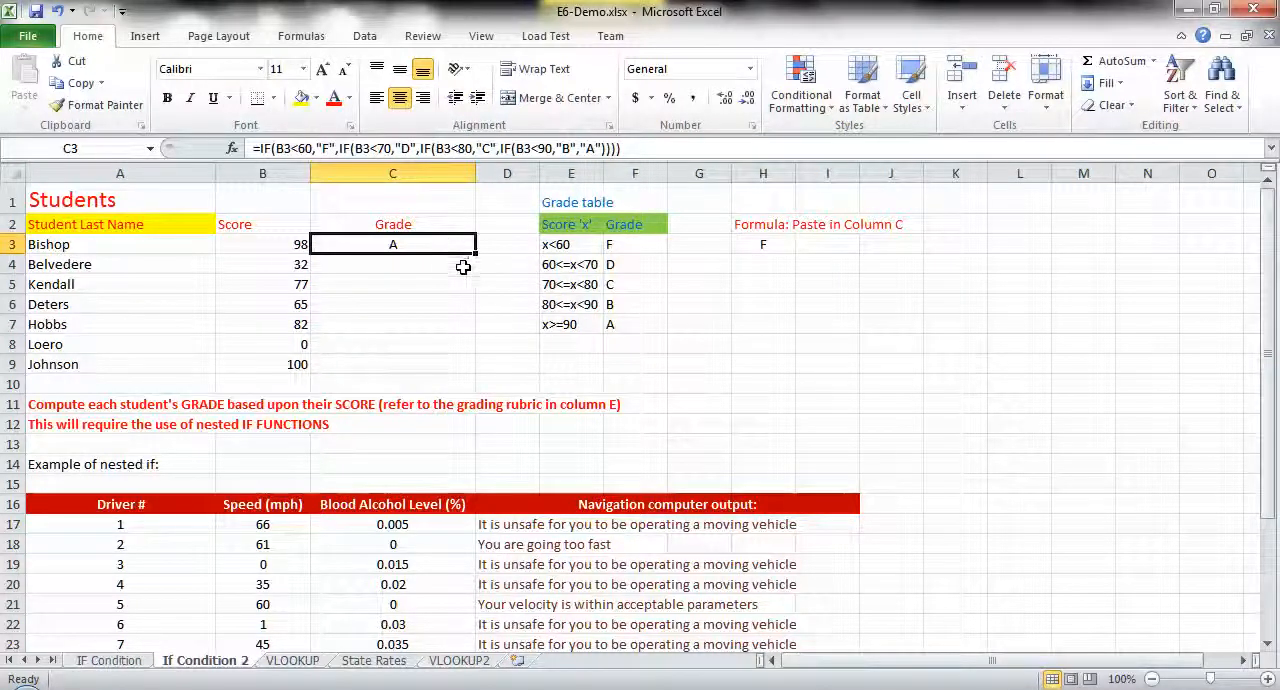
drag(476, 255, 474, 376)
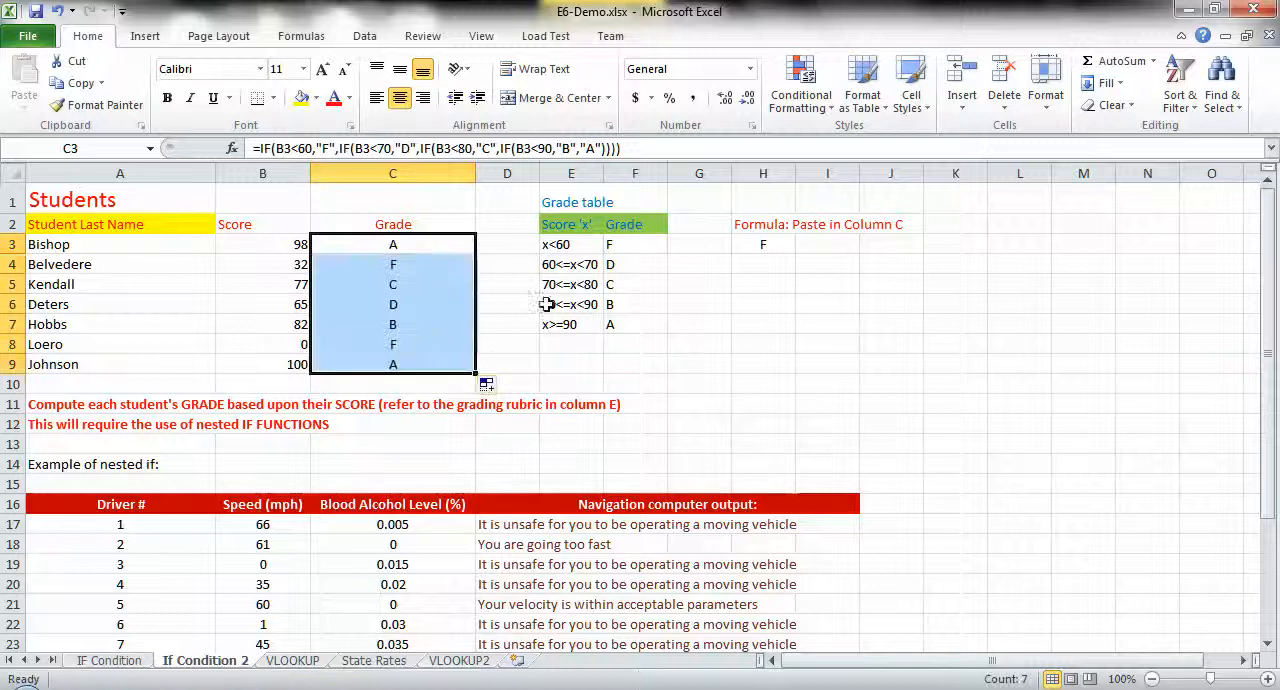
- Examine the second IF nested in C3's formula and compare its condition with the score range in E4
click(350, 246)
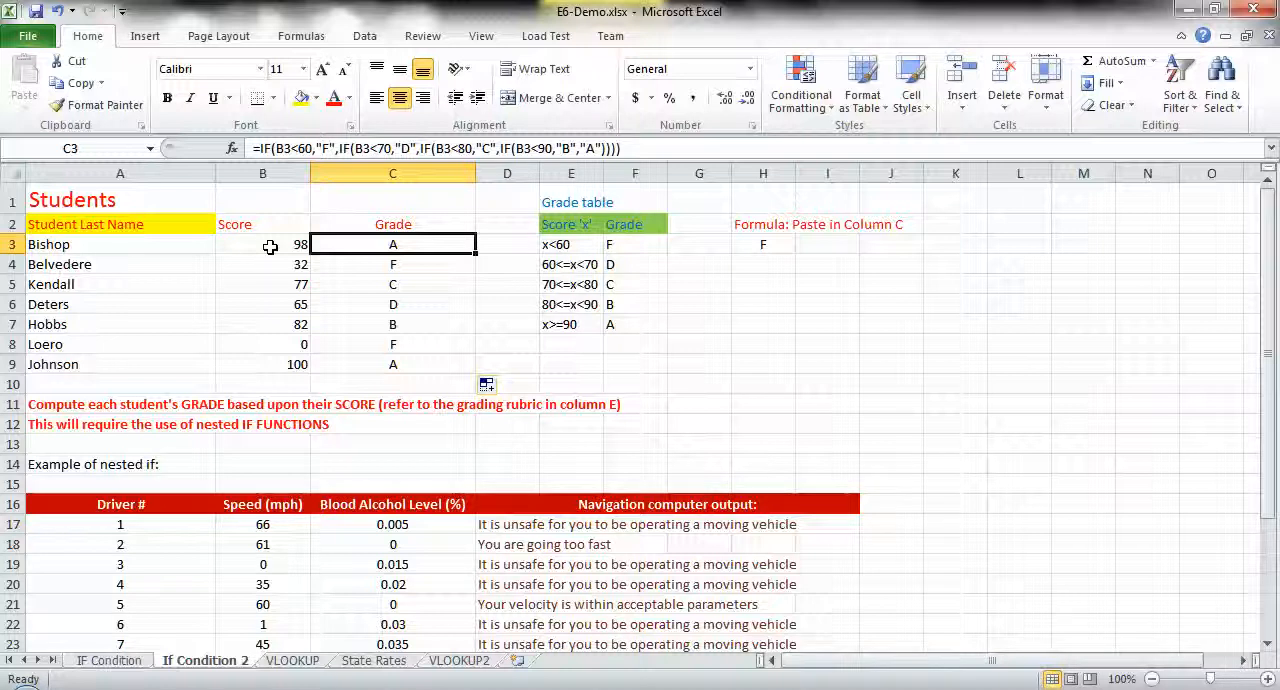
click(336, 152)
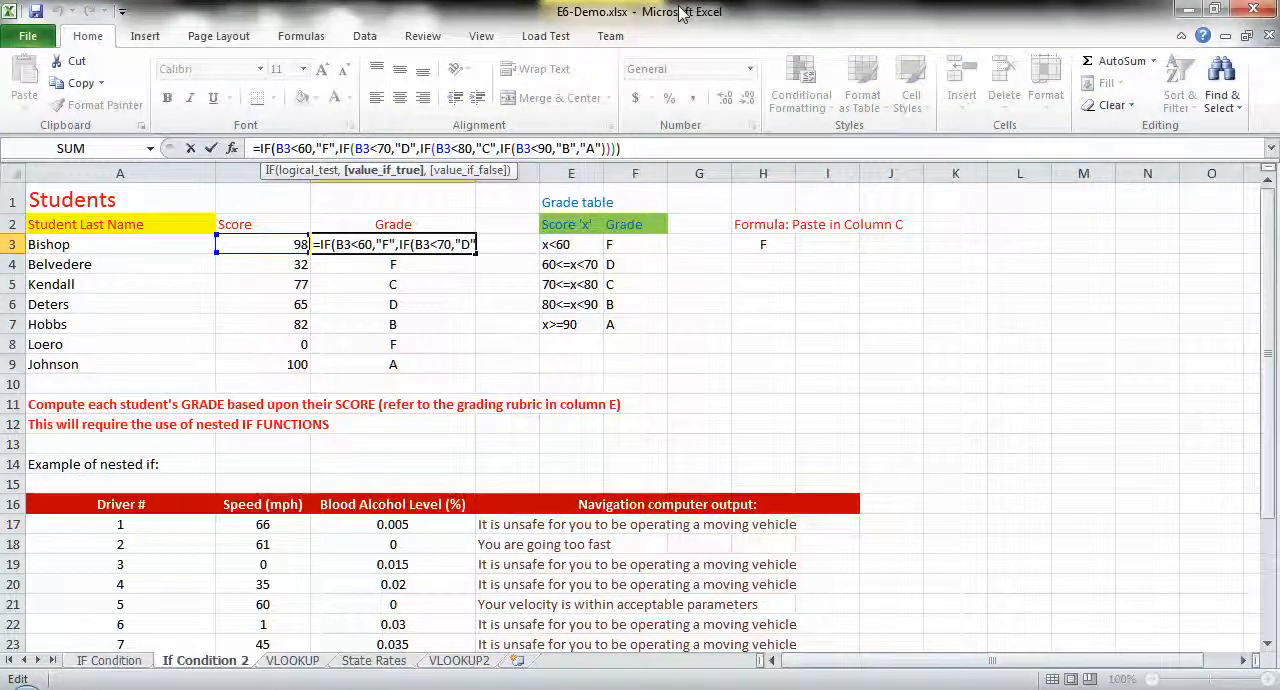
key(Right)
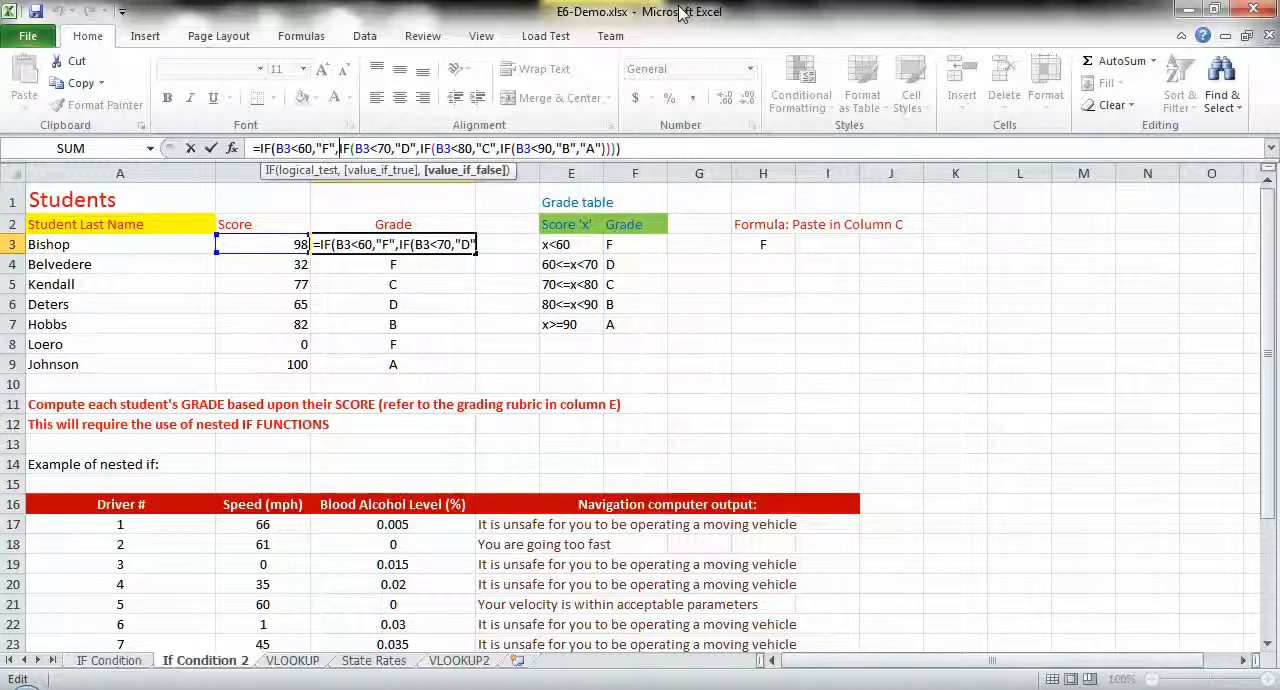
key(Right)
key(Right)
key(Right)
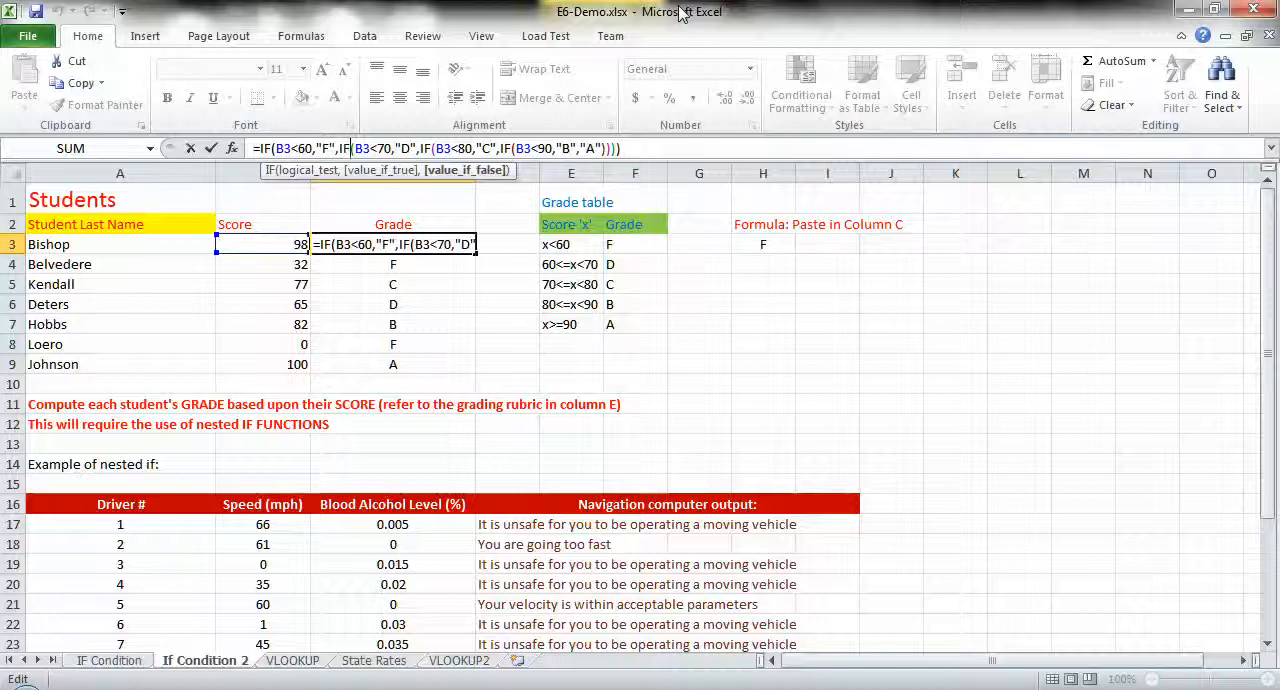
key(Right)
key(Right)
key(Right)
key(Right)
key(Right)
key(Right)
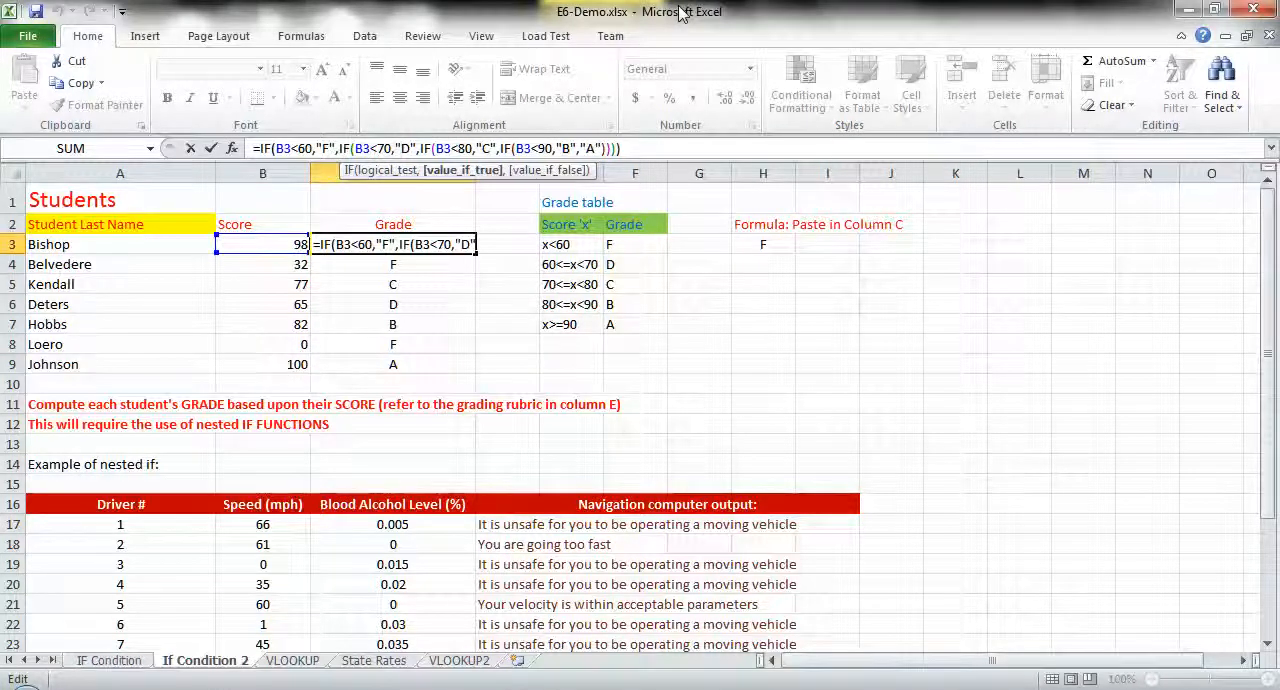
key(Left)
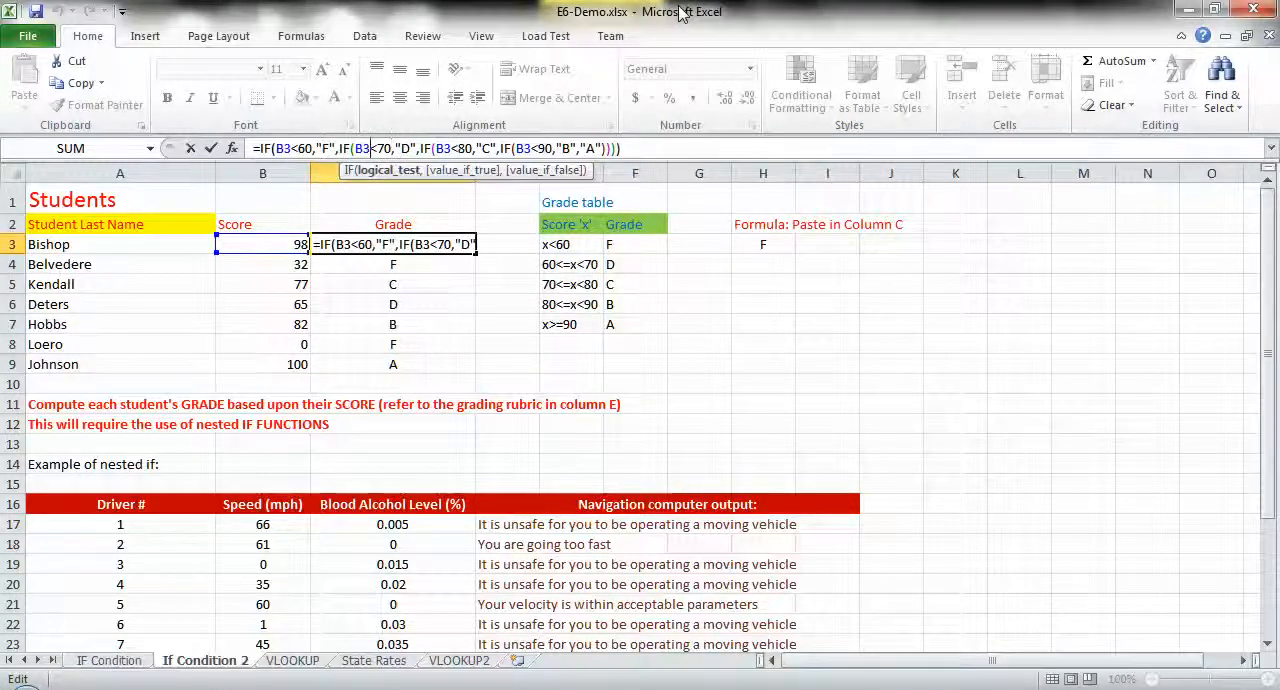
click(583, 264)
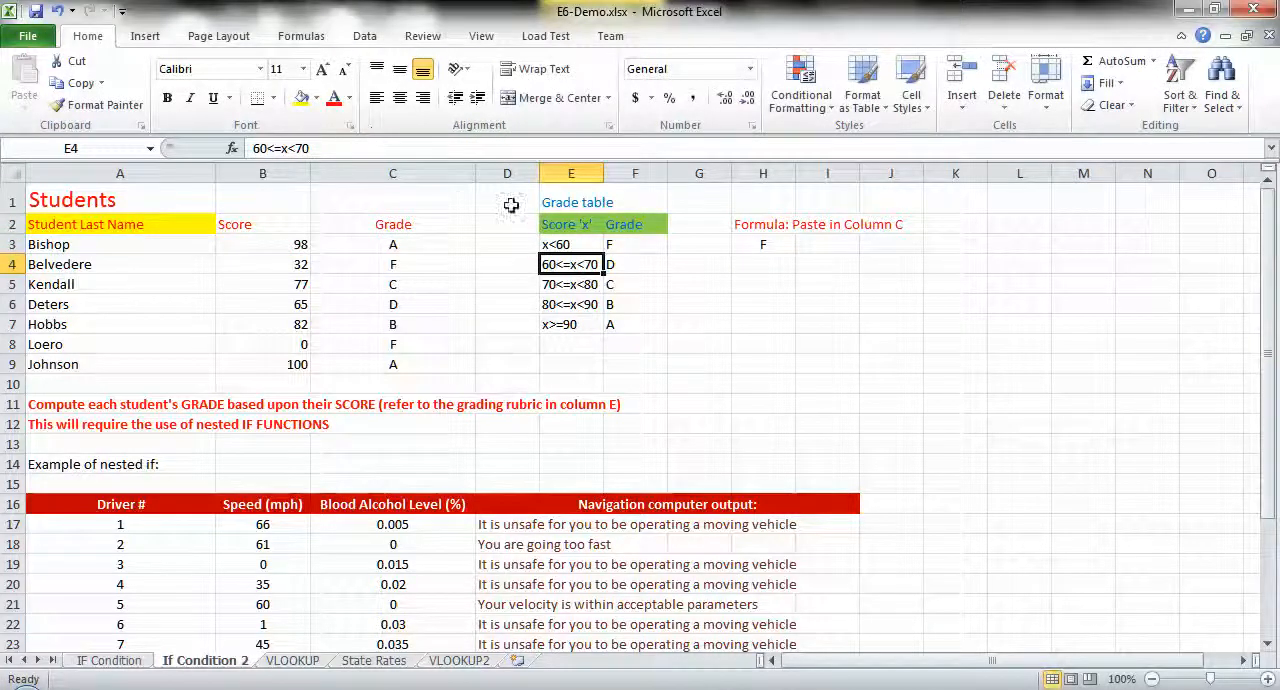
- Open C3's formula for editing and examine the outer IF's logical test, B3<60, and how its arguments are separated
click(369, 244)
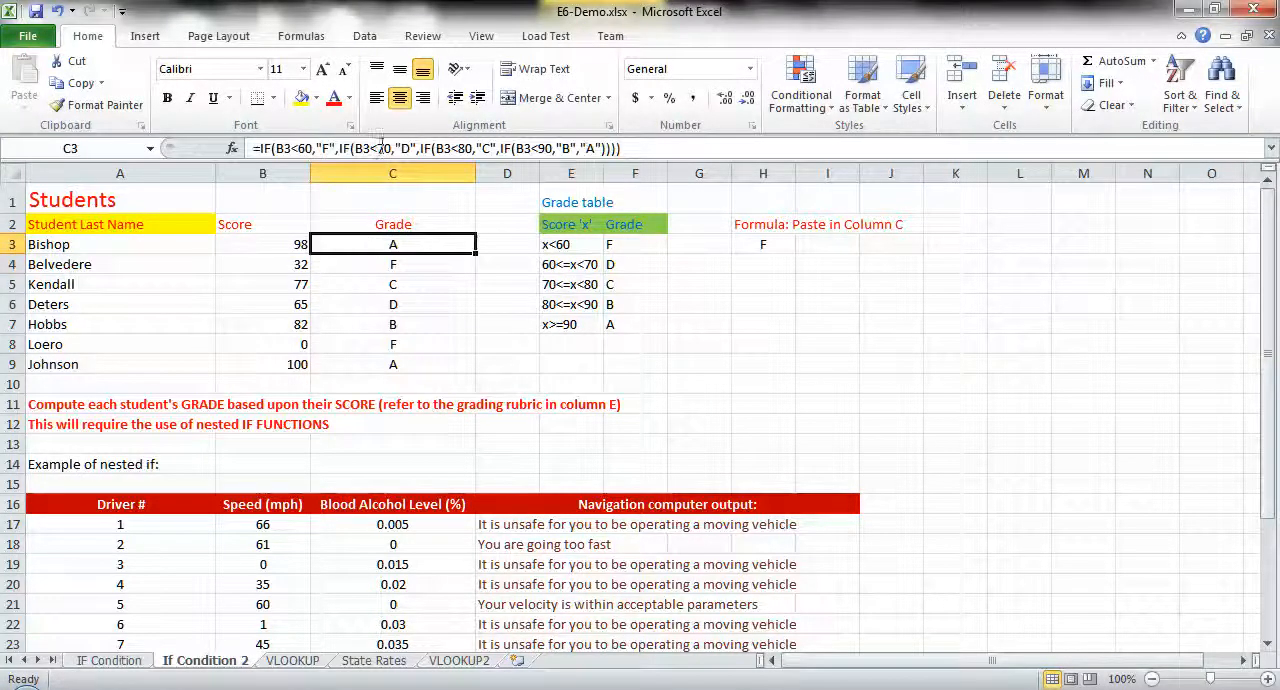
click(297, 148)
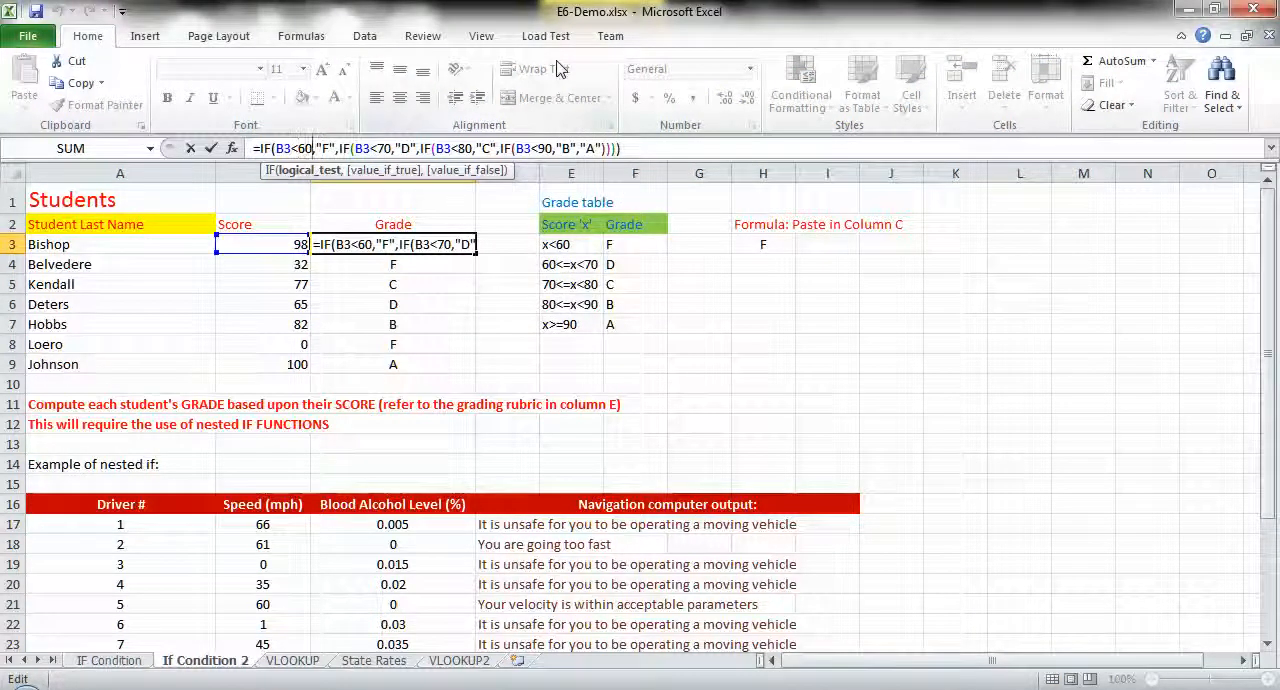
key(Right)
key(Right)
key(Right)
key(Right)
key(Right)
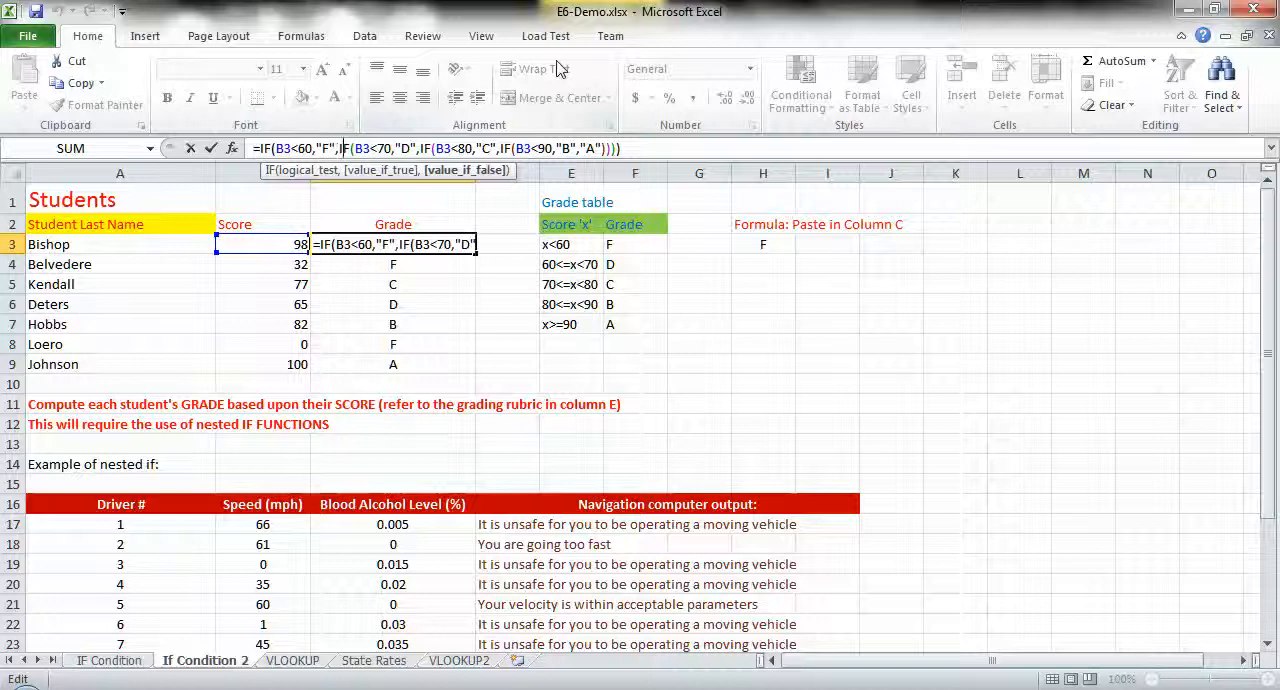
key(Left)
key(Left)
key(Left)
key(Left)
key(Left)
key(Left)
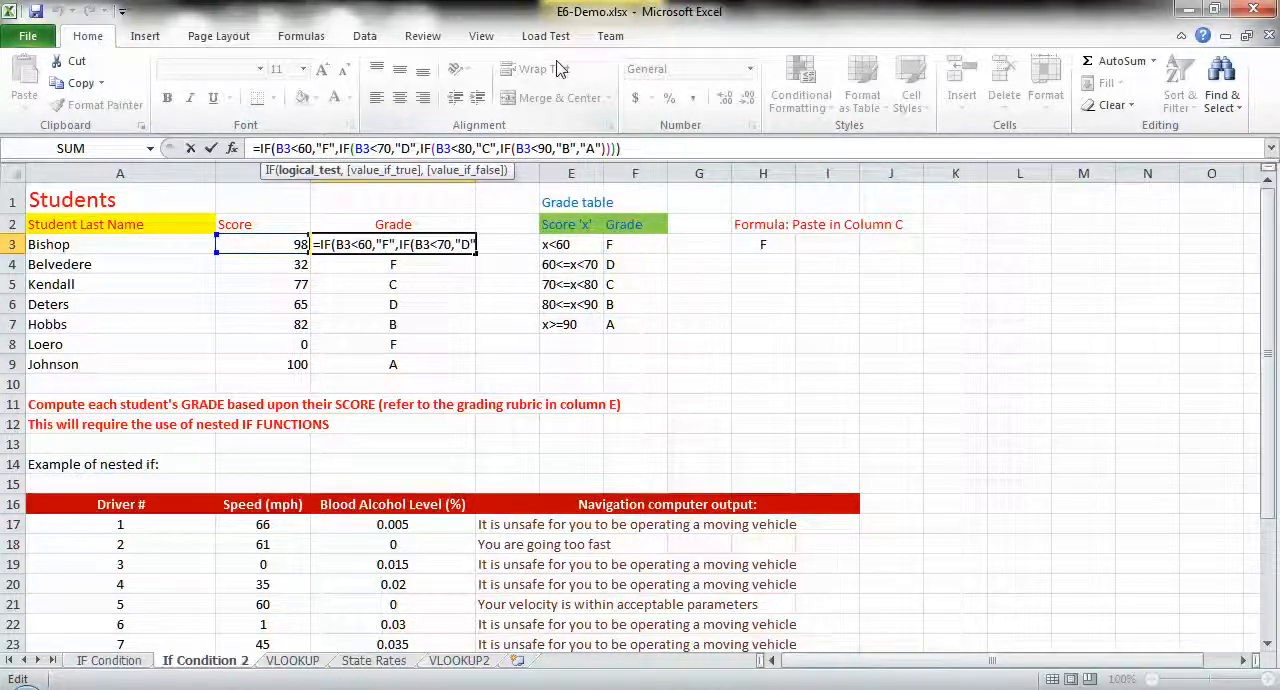
- Examine the outer IF's value_if_true, "F", and the nested IF that serves as its value_if_false argument in C3
key(Right)
key(Right)
key(Right)
key(Right)
key(Right)
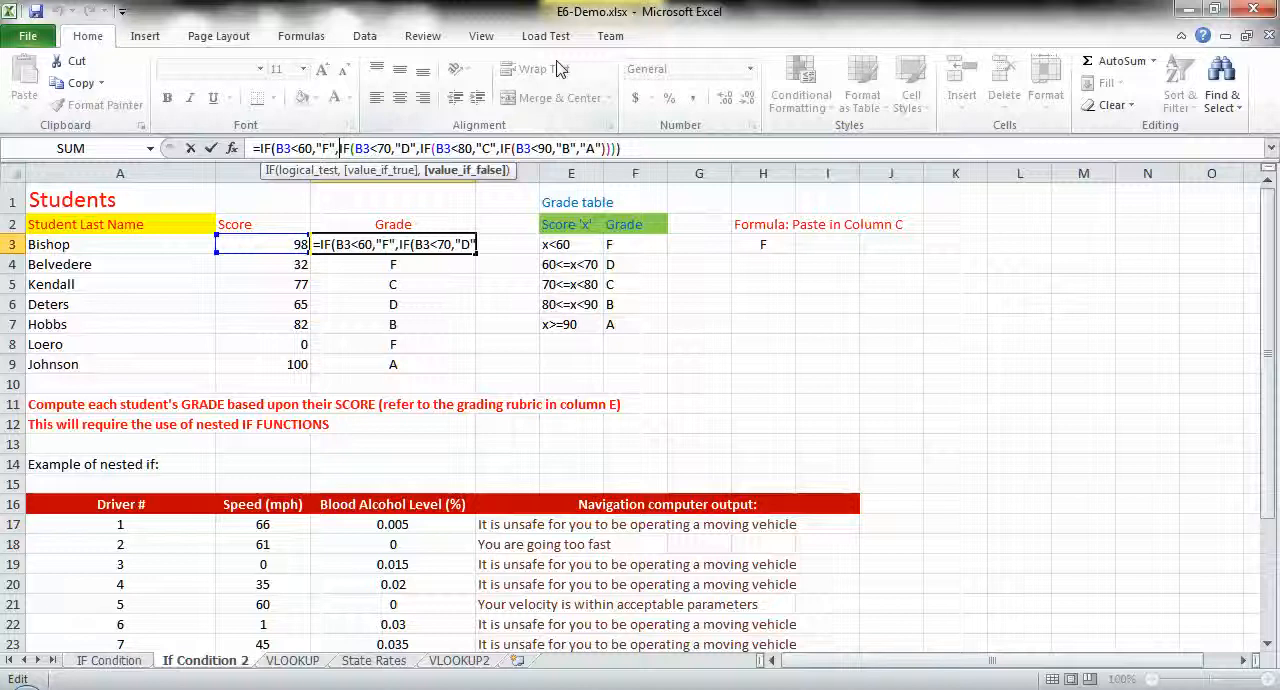
key(Left)
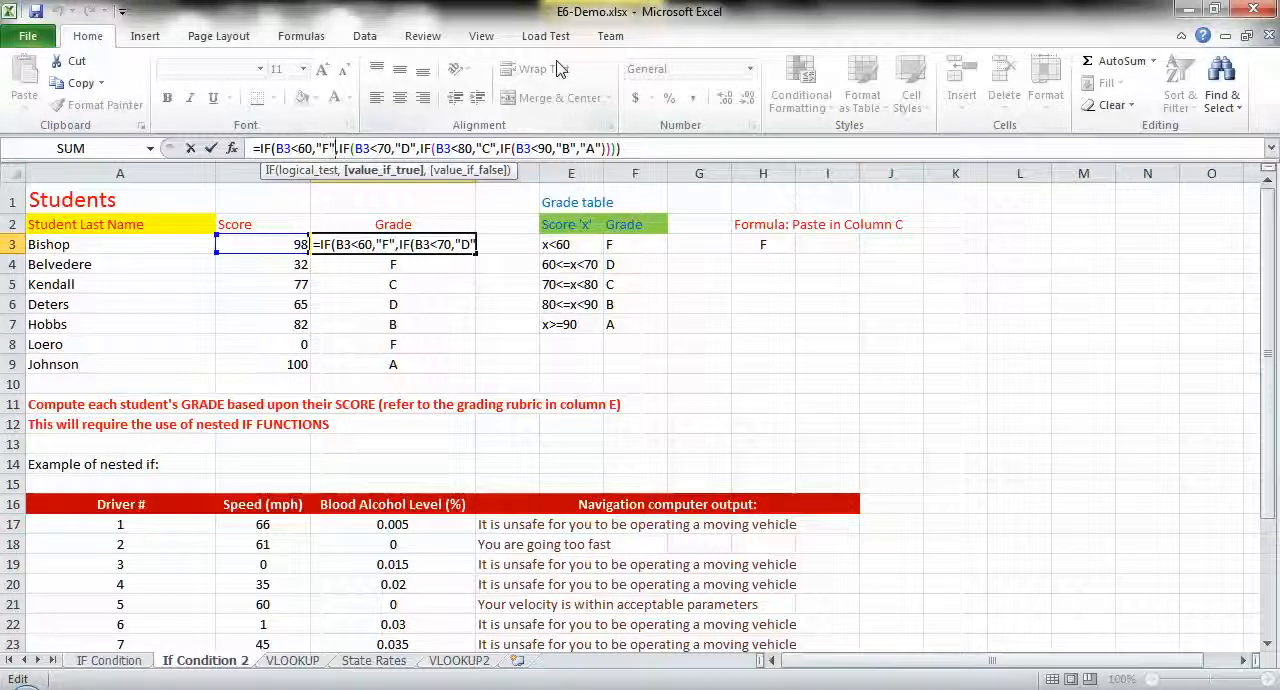
key(Left)
key(Left)
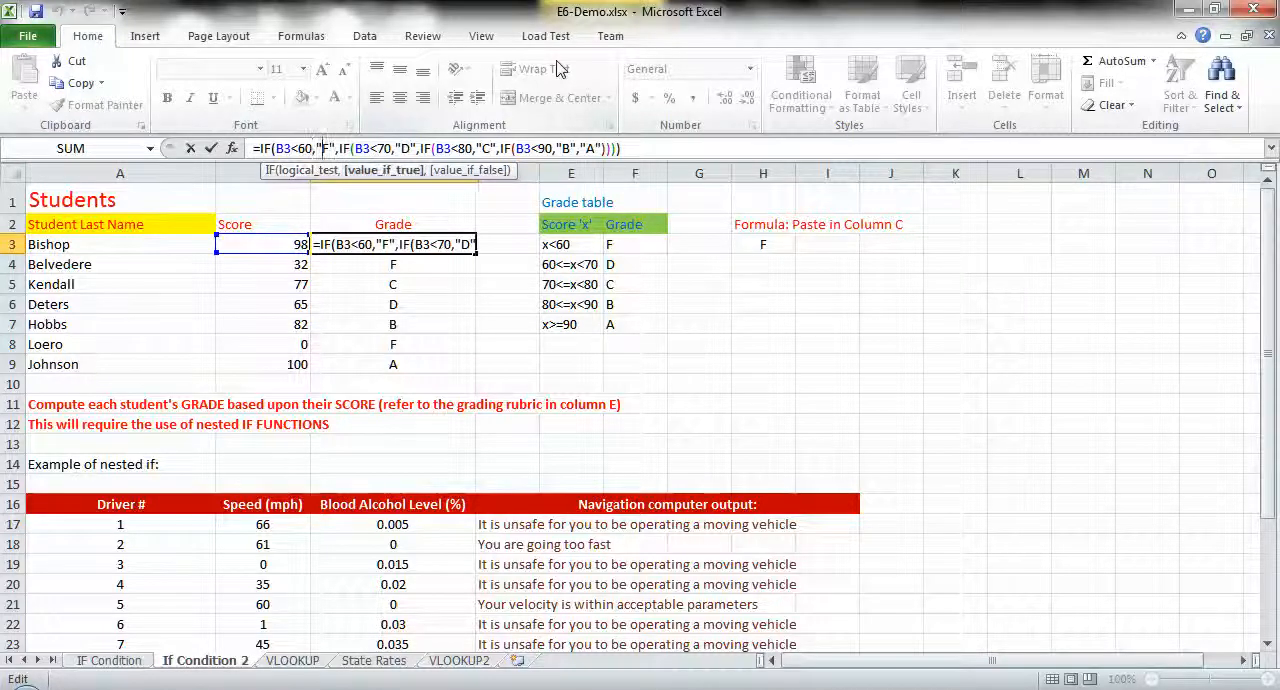
key(Right)
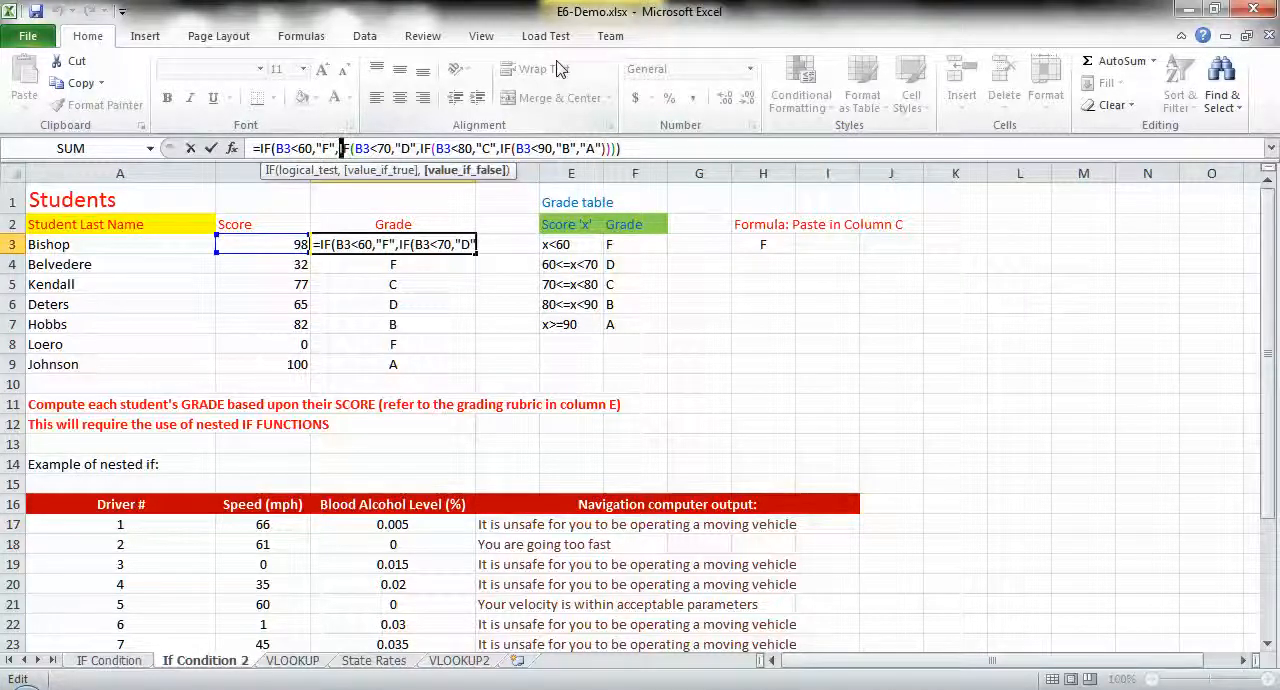
key(shift+Right)
key(shift+Right)
click(306, 148)
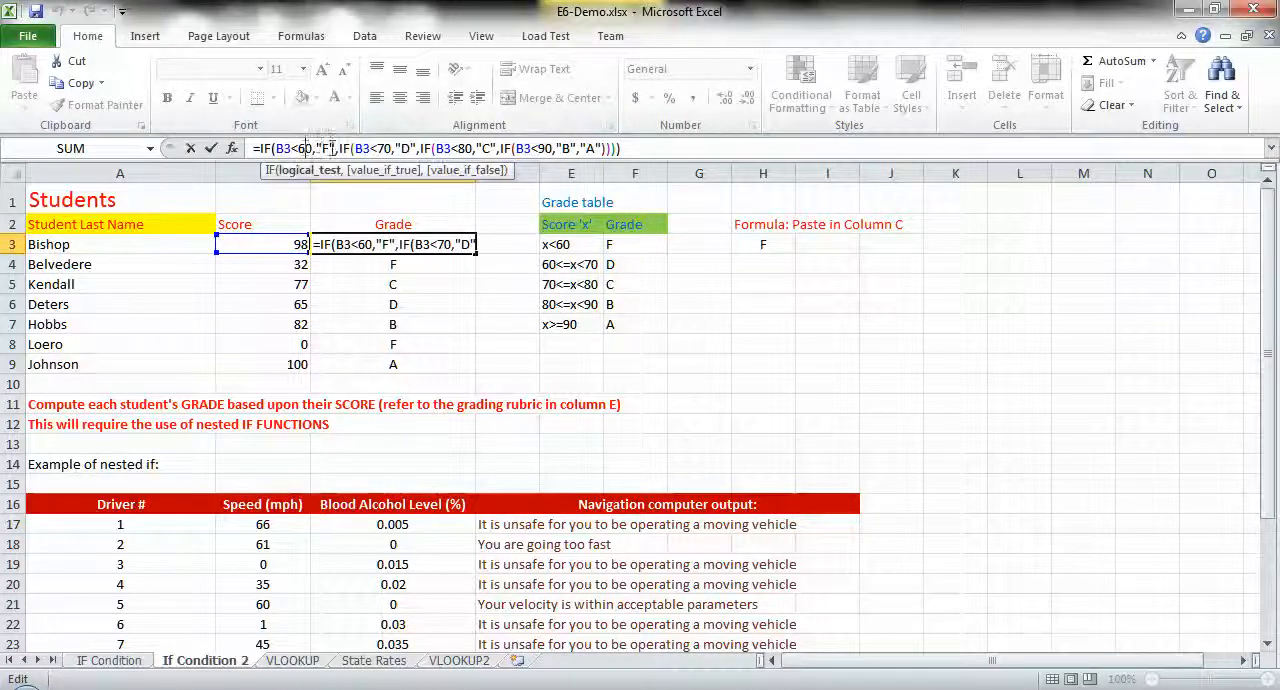
click(338, 148)
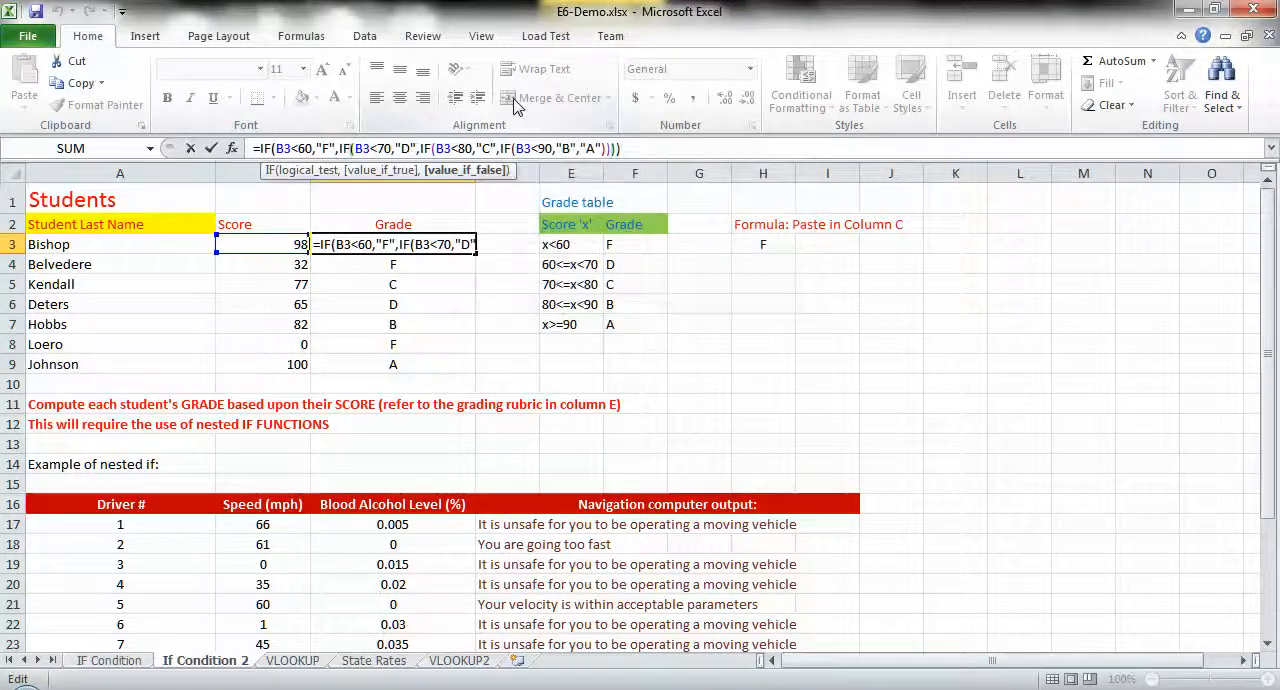
- Examine the second IF in C3's formula, from its B3<70 test through "D" to its value_if_false argument
key(Right)
key(Right)
key(Right)
key(Right)
key(shift+Right)
key(shift+Right)
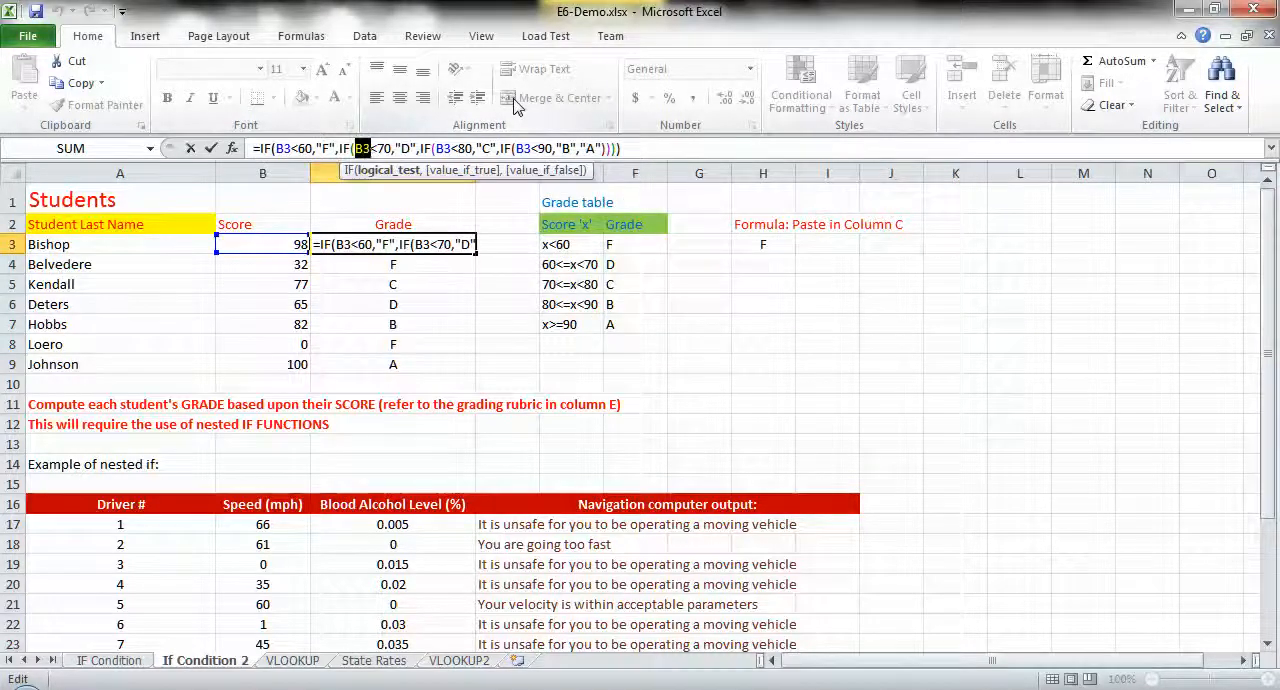
key(shift+Right)
key(Left)
key(Left)
key(Left)
key(Right)
key(Right)
key(Right)
key(Right)
key(Right)
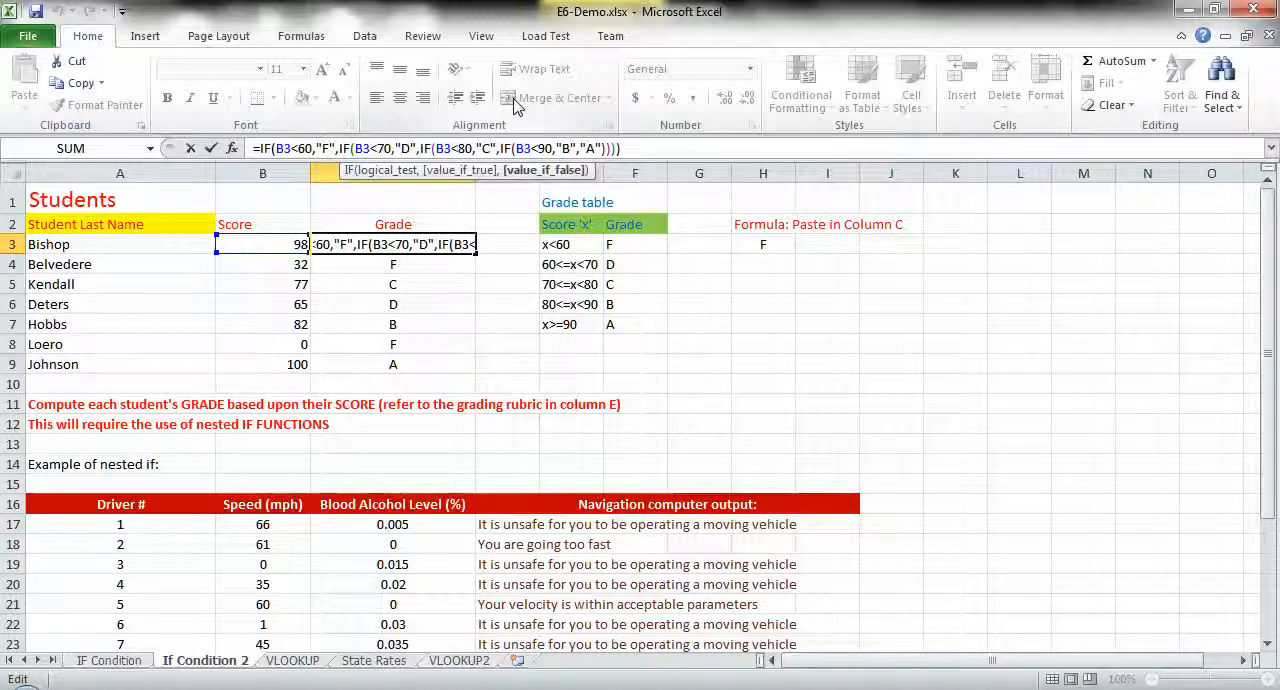
- Examine the third IF in C3's formula, from its B3<80 test through "C" to its value_if_false argument
key(Right)
key(Right)
key(Right)
key(Right)
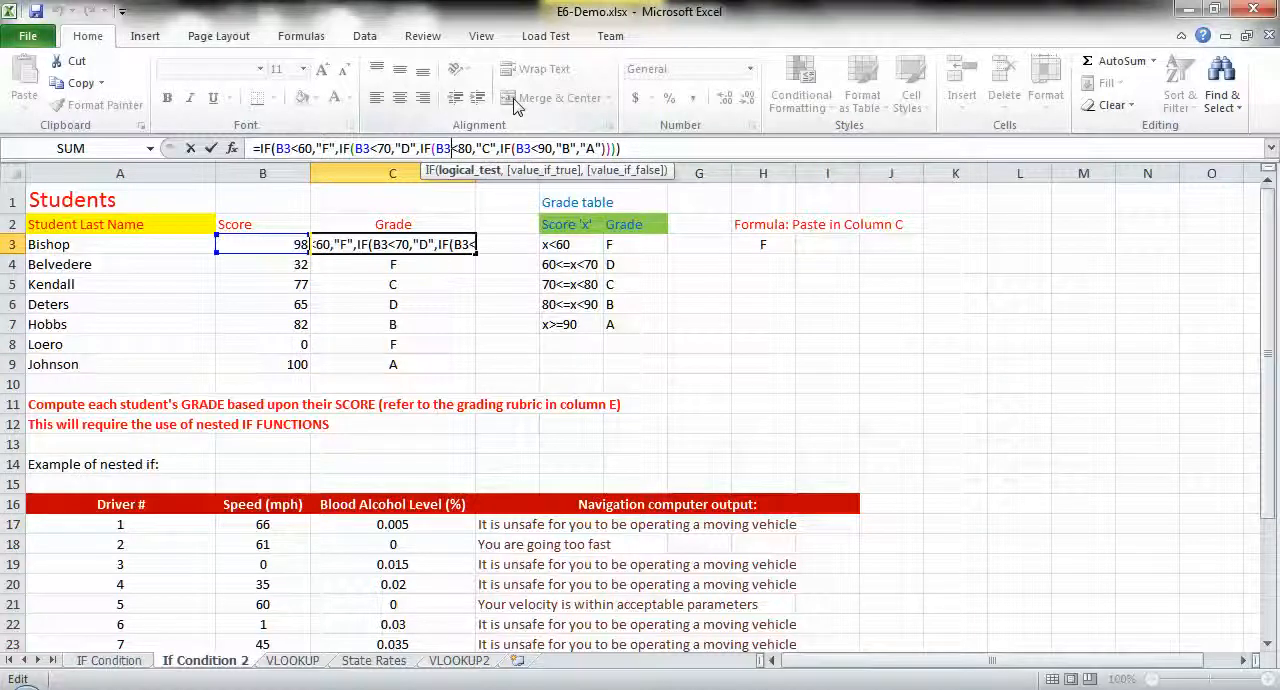
key(Right)
key(Right)
key(Left)
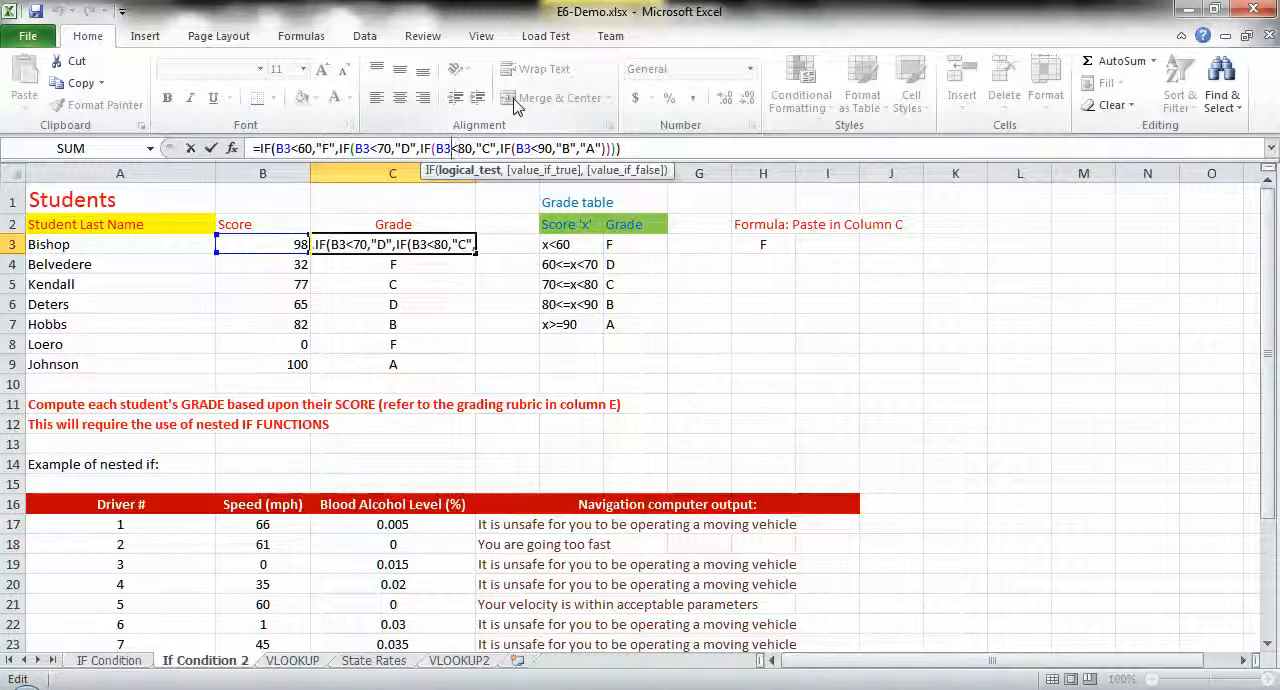
key(Right)
key(Right)
key(Right)
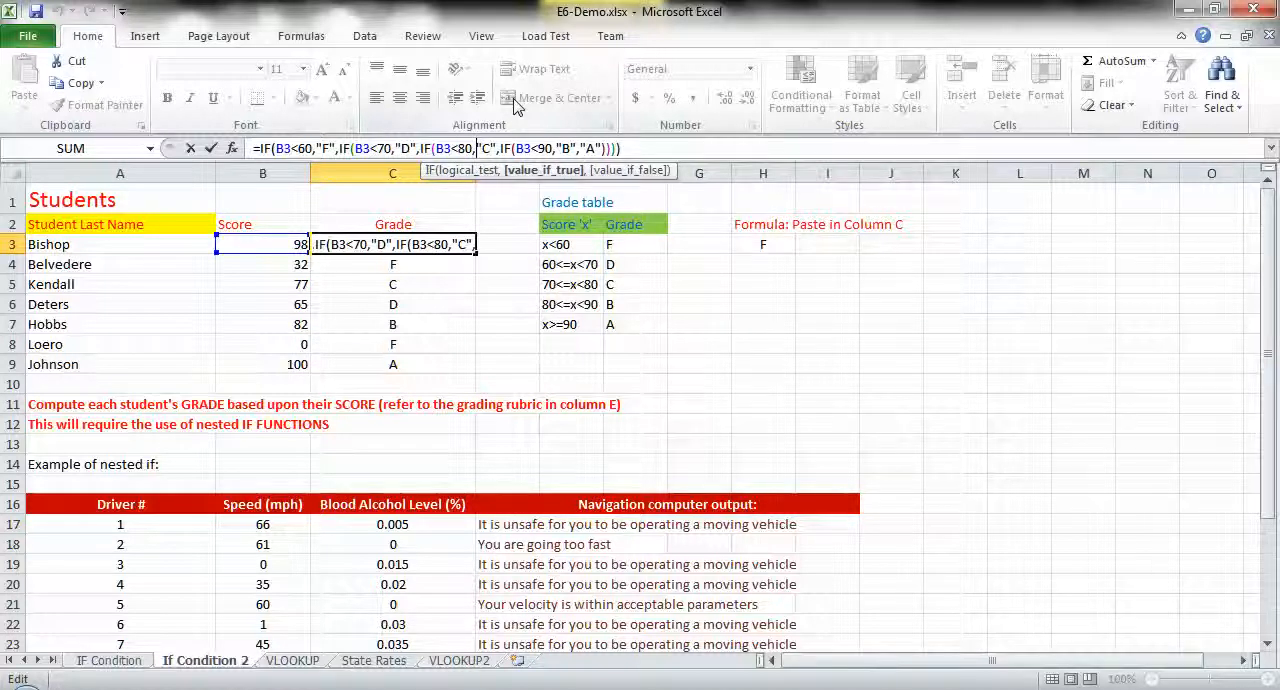
key(Right)
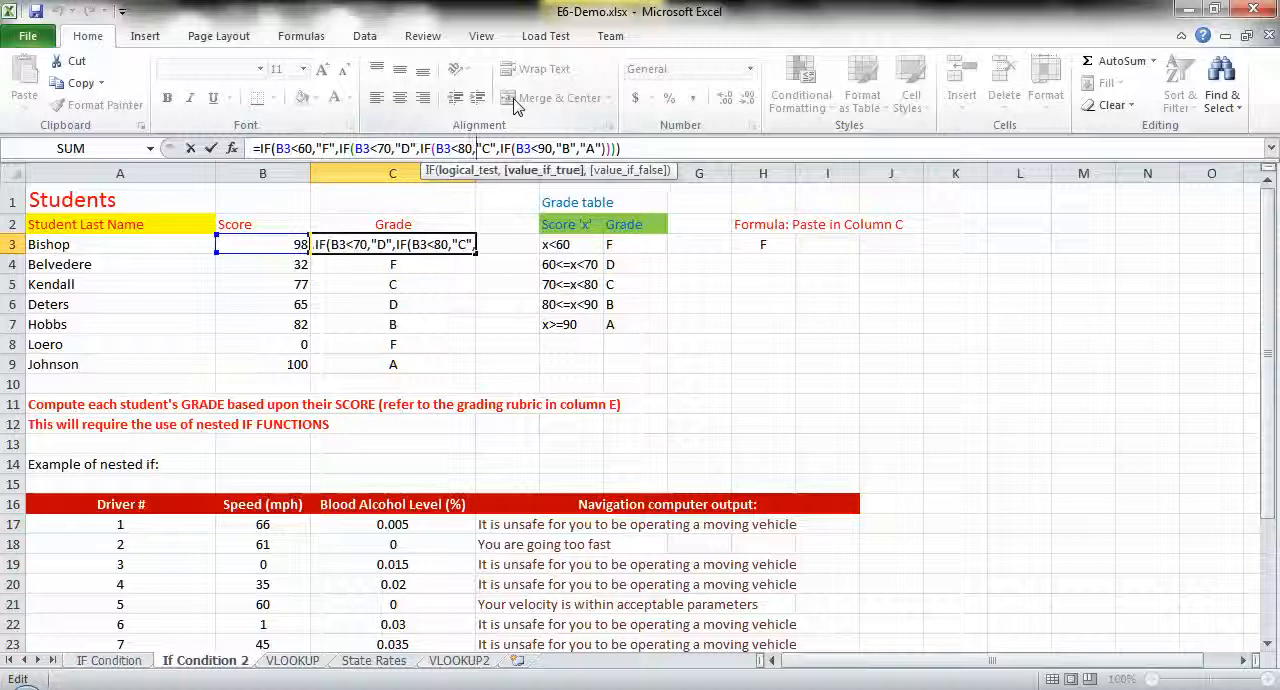
key(Right)
key(Right)
key(Right)
key(Right)
key(Right)
key(Right)
key(Right)
key(Right)
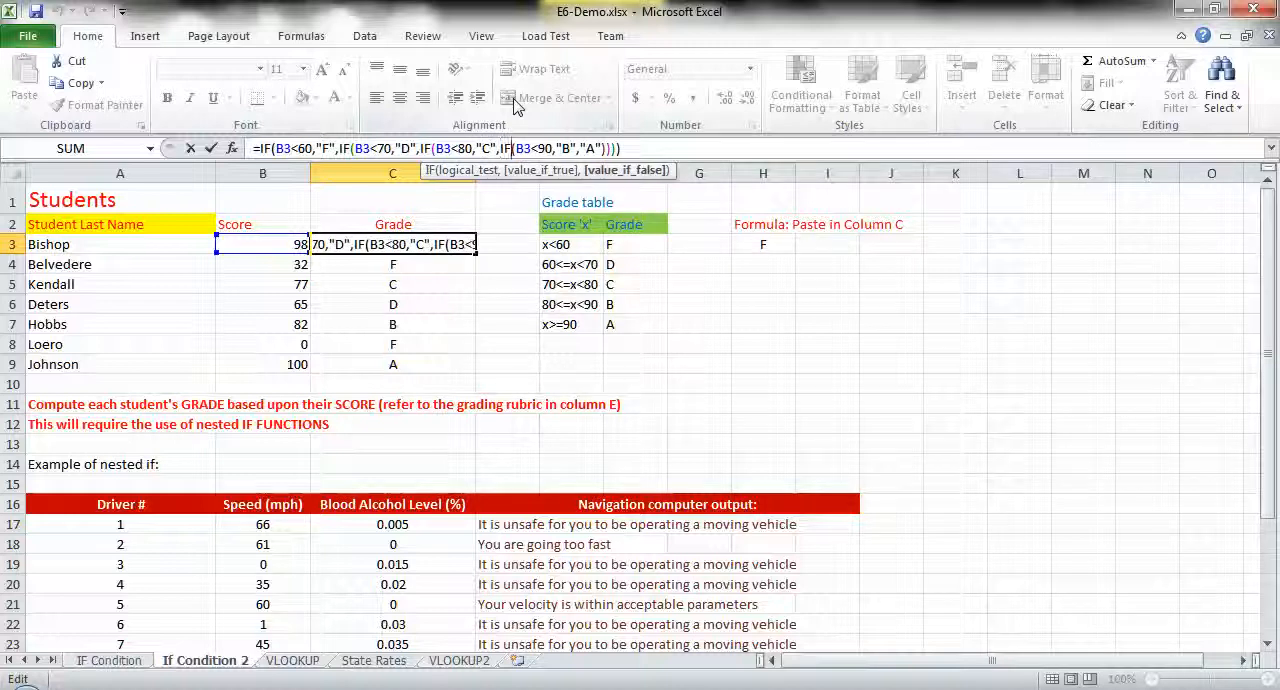
- Examine the innermost IF in C3, its B3<90 test with "B" and "A" and the closing parentheses, then leave the formula unchanged
key(Right)
key(Right)
key(Right)
key(Right)
key(Right)
key(Right)
key(Right)
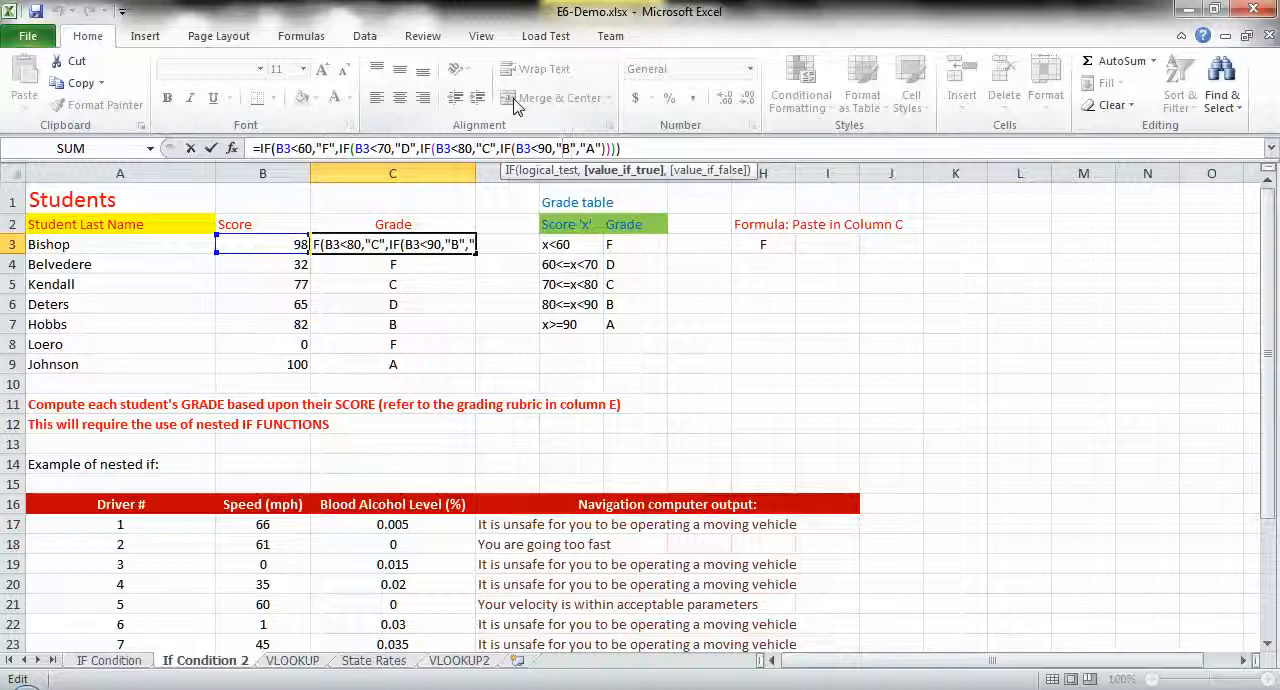
key(Left)
key(Left)
key(Left)
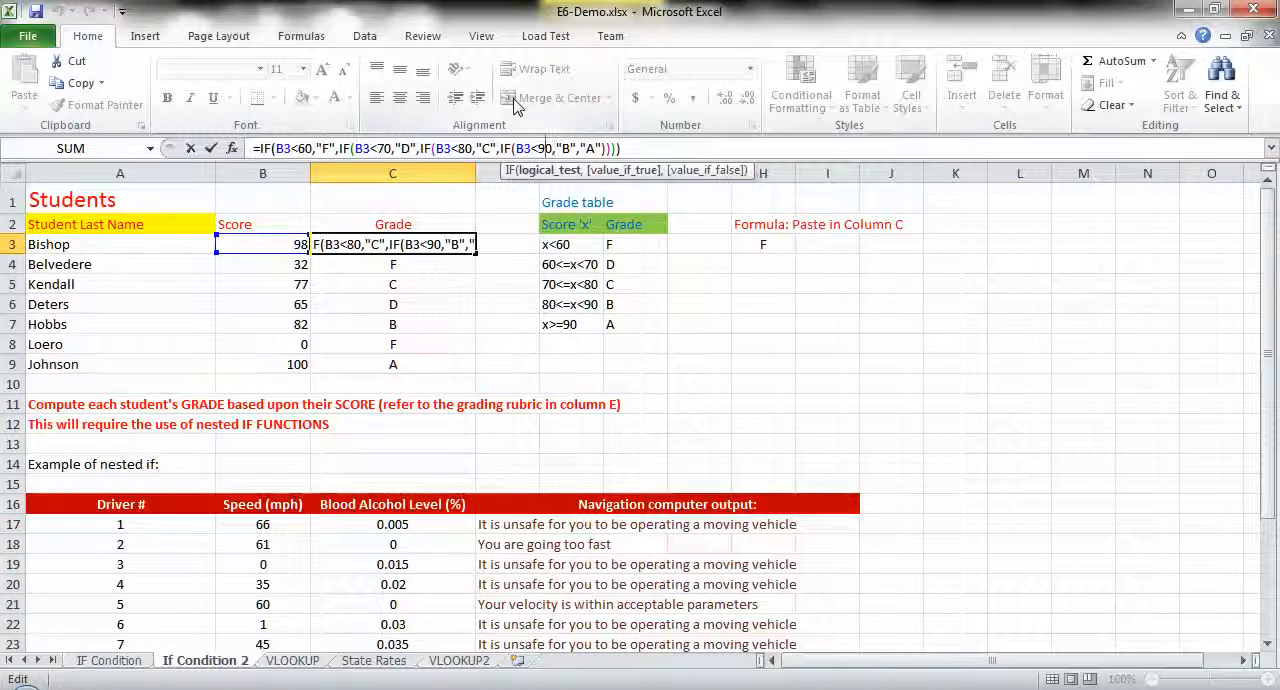
key(Right)
key(Right)
key(Right)
key(Right)
key(Right)
key(Right)
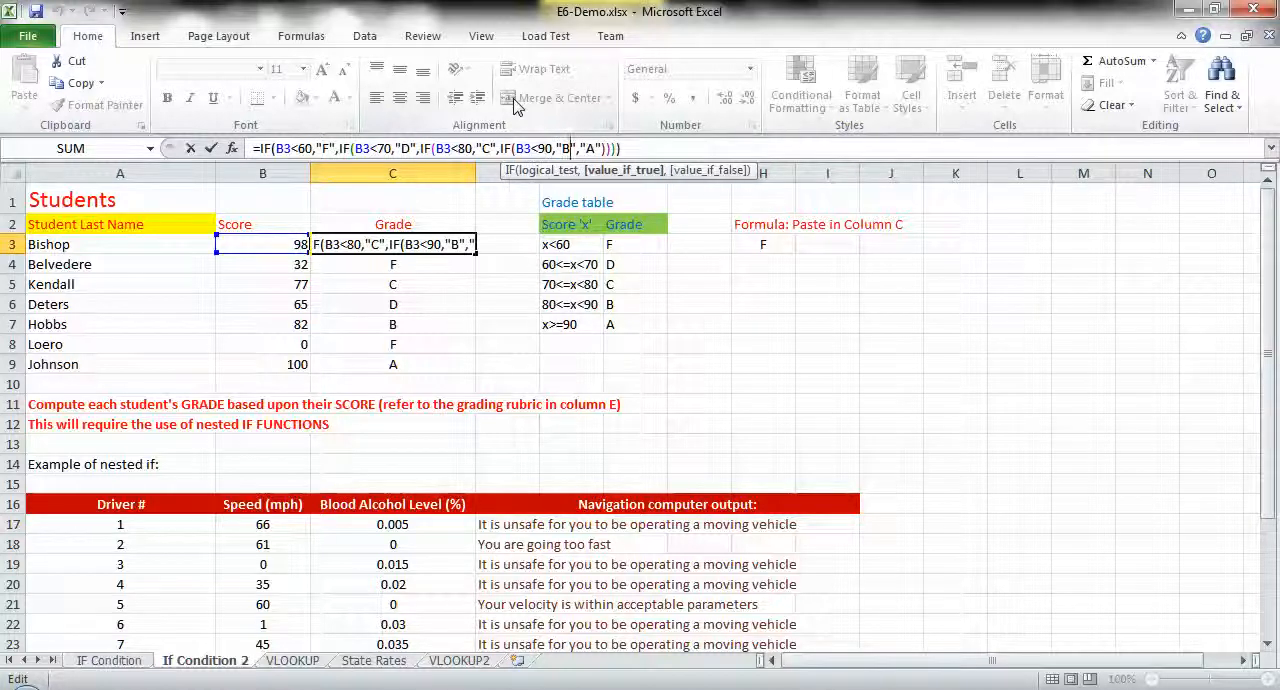
key(Right)
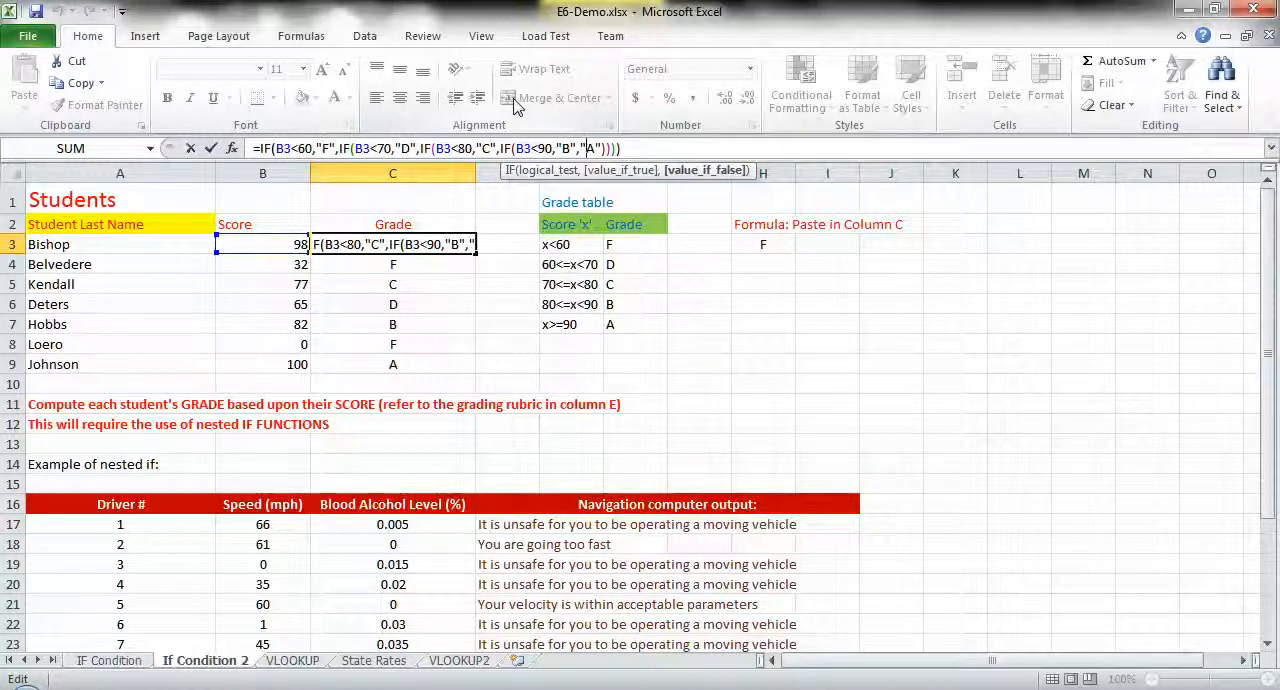
key(End)
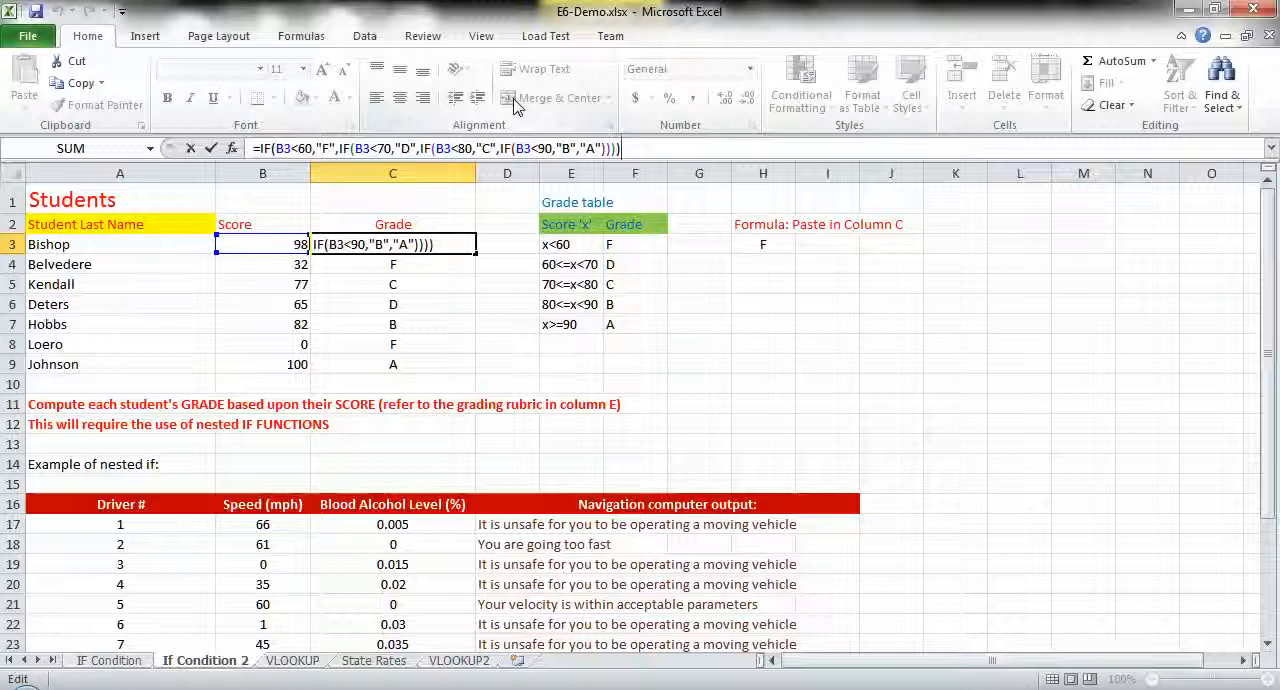
key(Return)
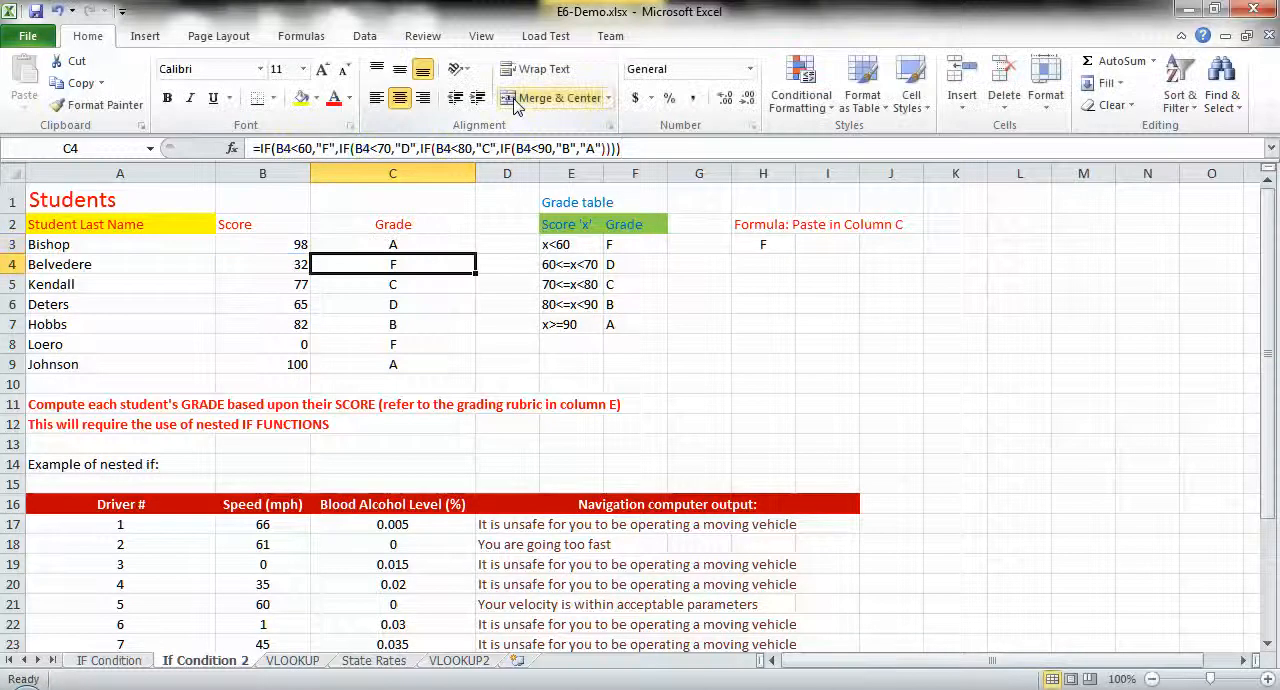